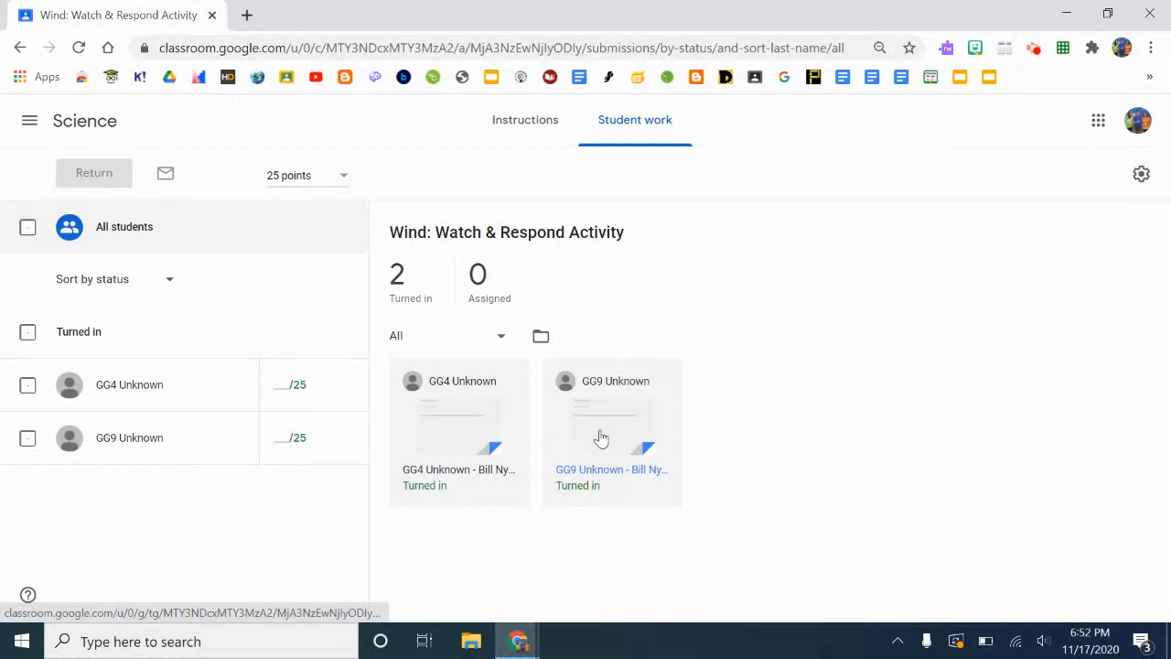
# Open the first student's turned-in Bill Nye document for grading and switch it to Editing mode.
pyautogui.click(450, 454)
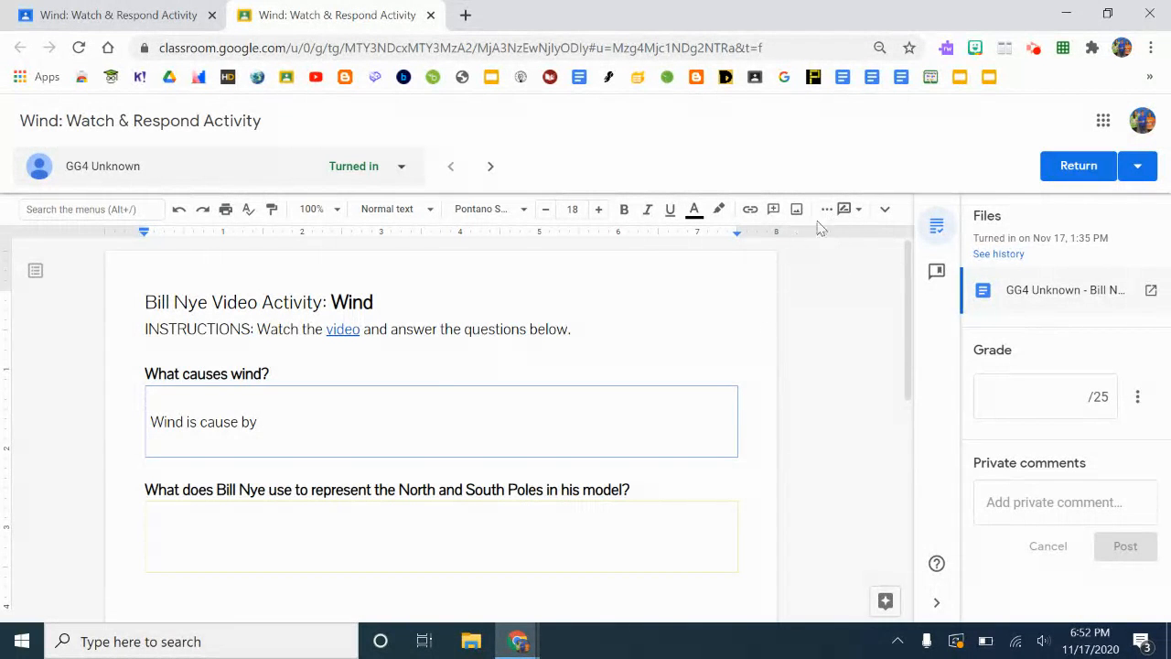
pyautogui.click(859, 211)
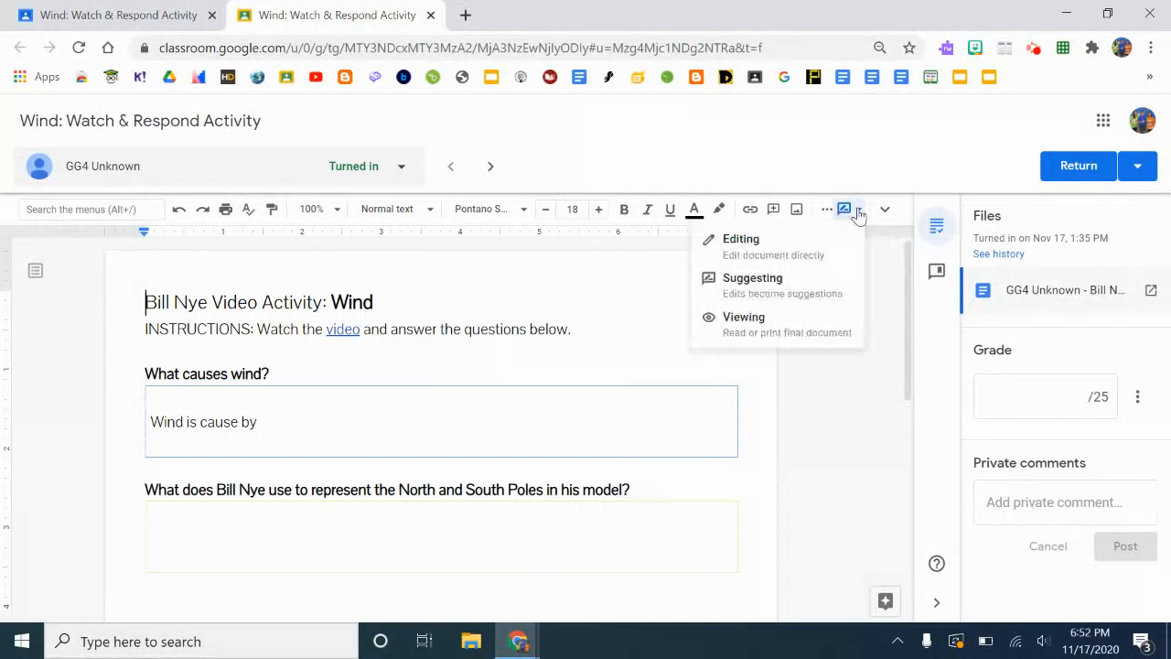
pyautogui.click(758, 243)
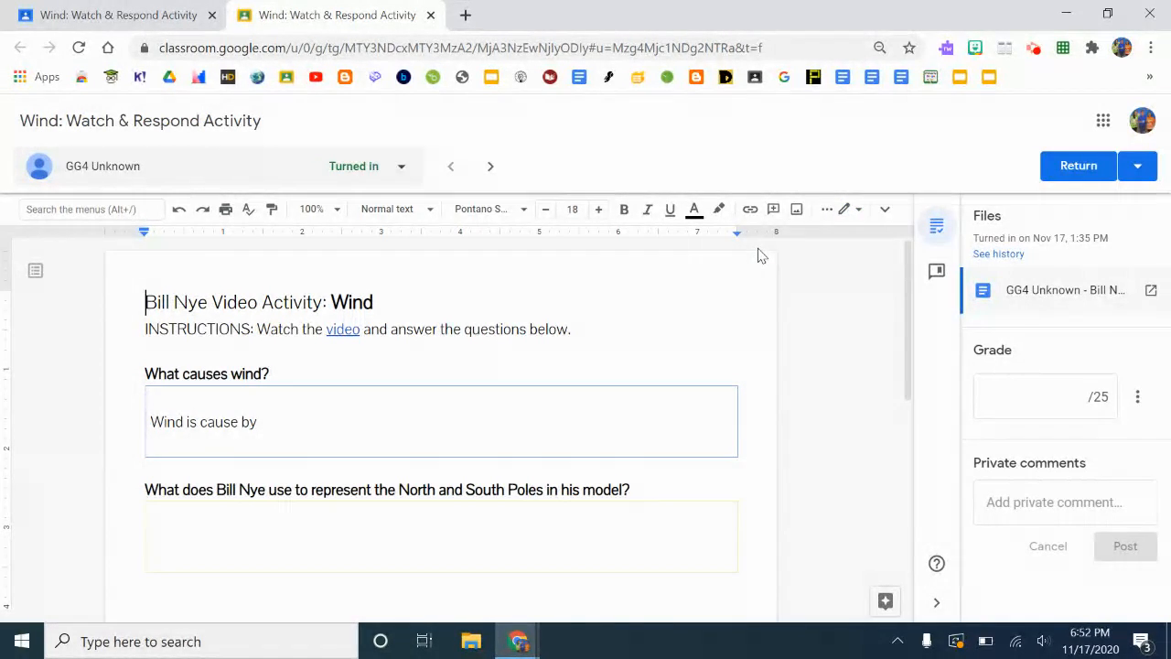
pyautogui.click(856, 210)
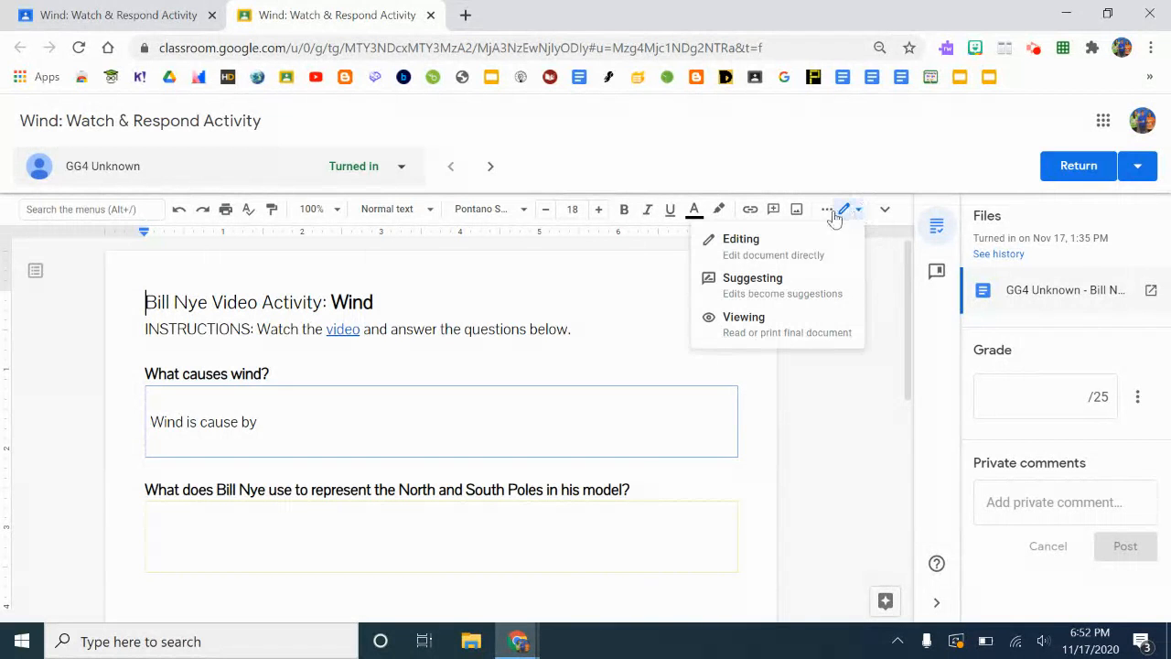
pyautogui.click(796, 252)
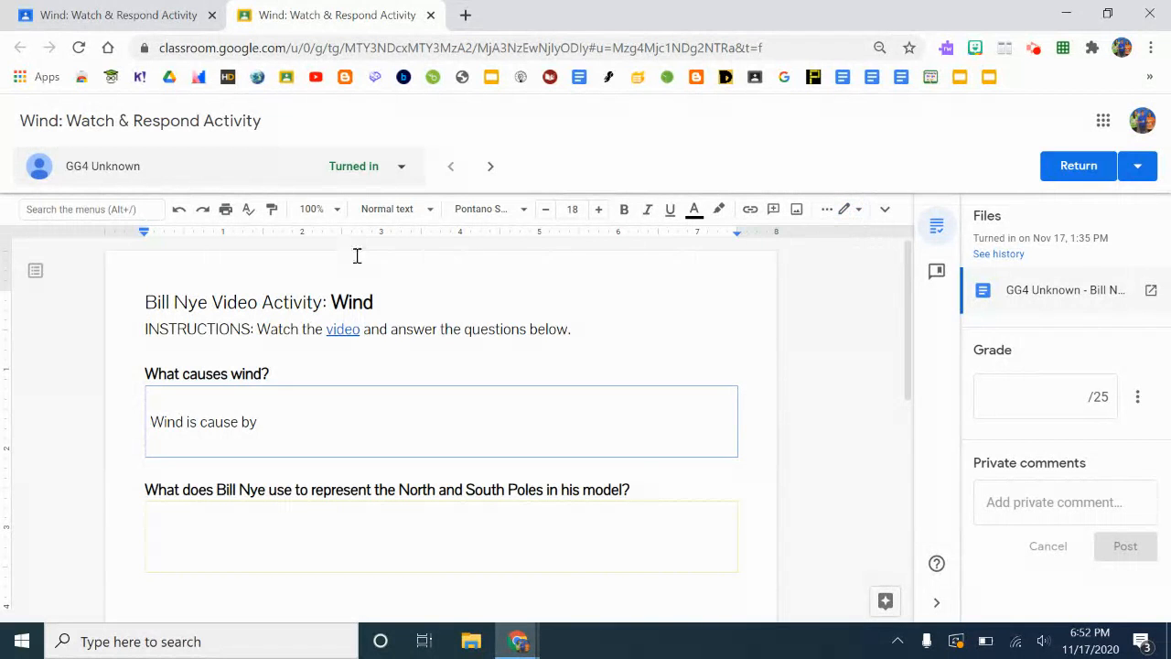
# Start a new drawing in the student's document and draw a text box about 3.3 inches square.
pyautogui.click(885, 212)
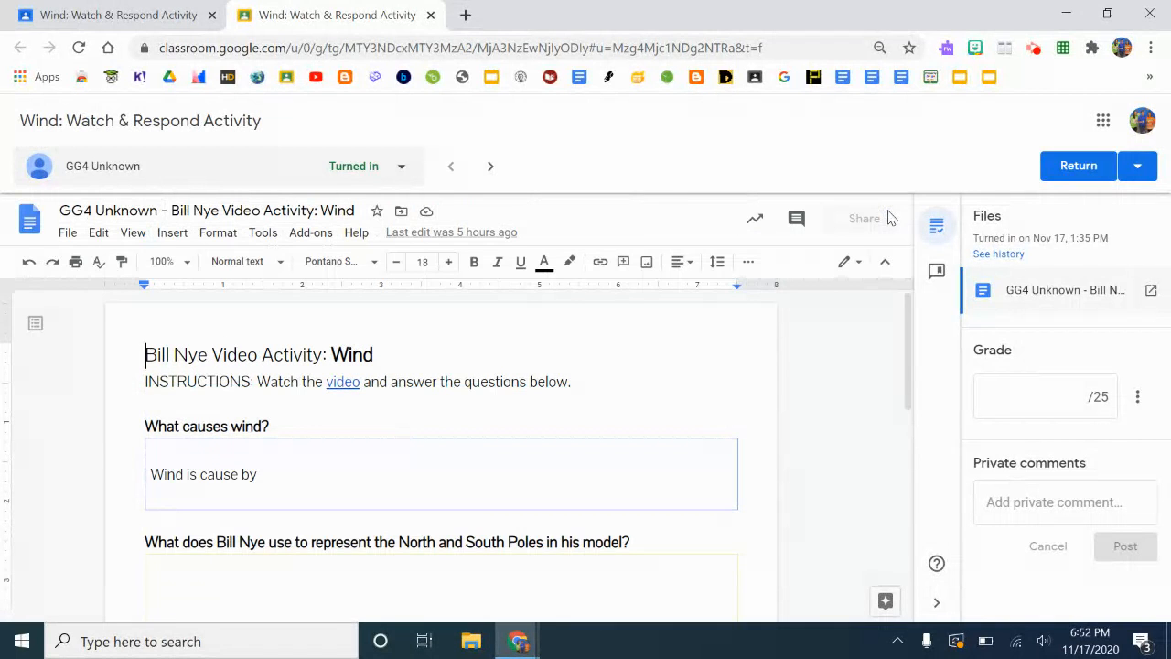
pyautogui.click(173, 235)
pyautogui.moveTo(214, 320)
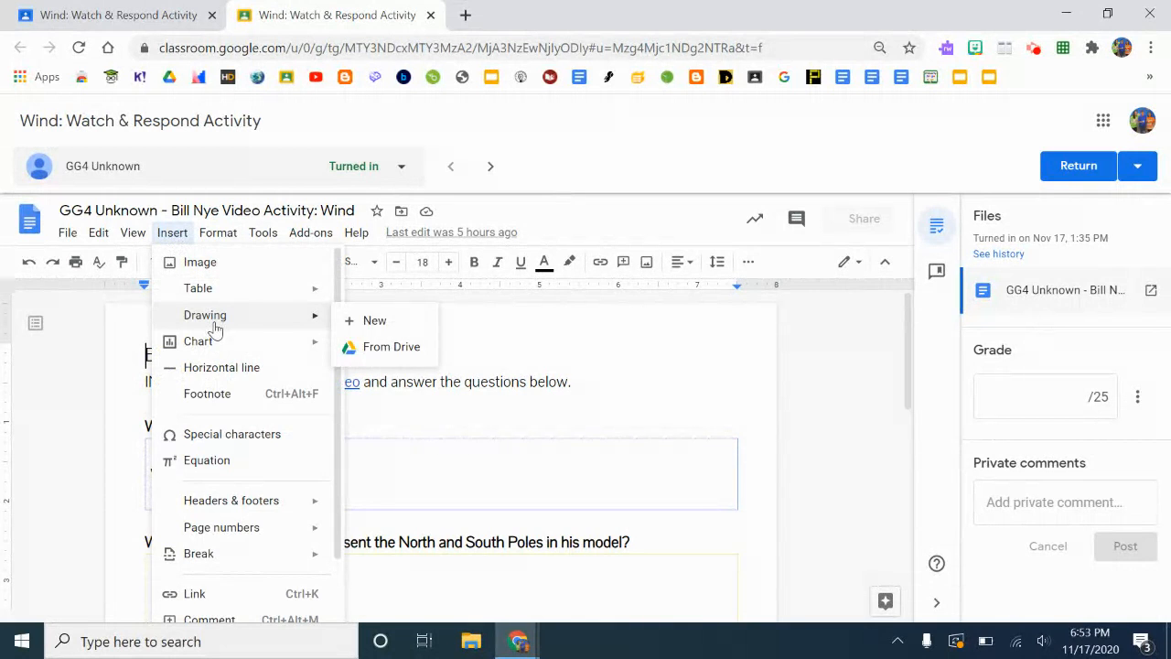
pyautogui.click(382, 326)
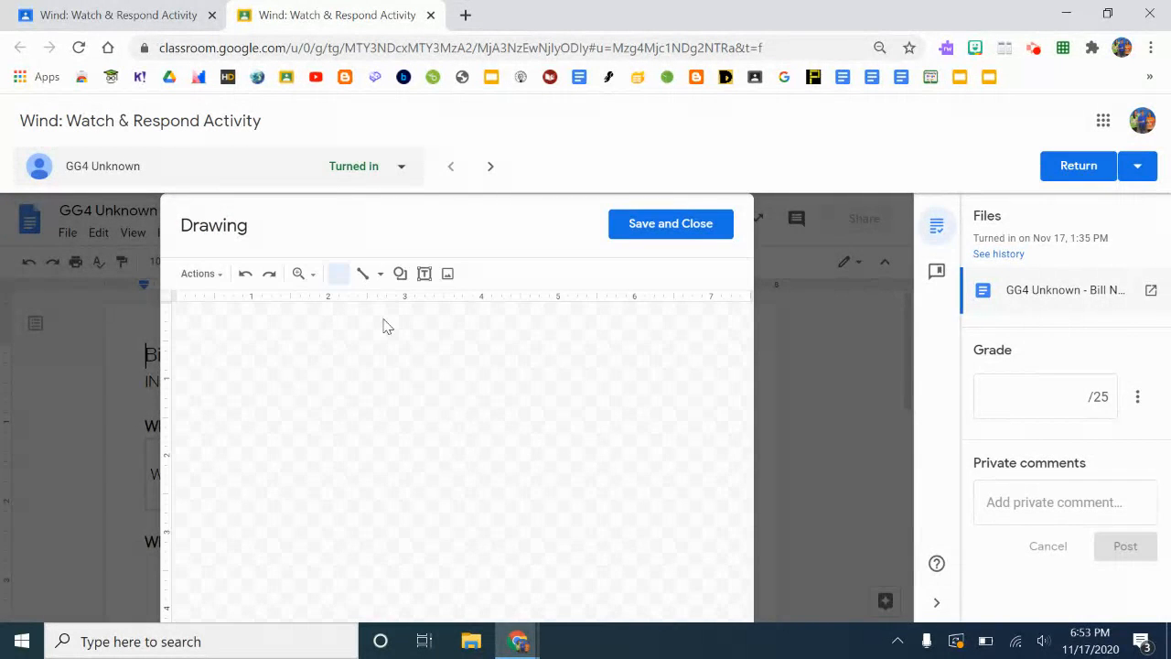
pyautogui.click(423, 273)
pyautogui.moveTo(179, 313); pyautogui.dragTo(428, 569)
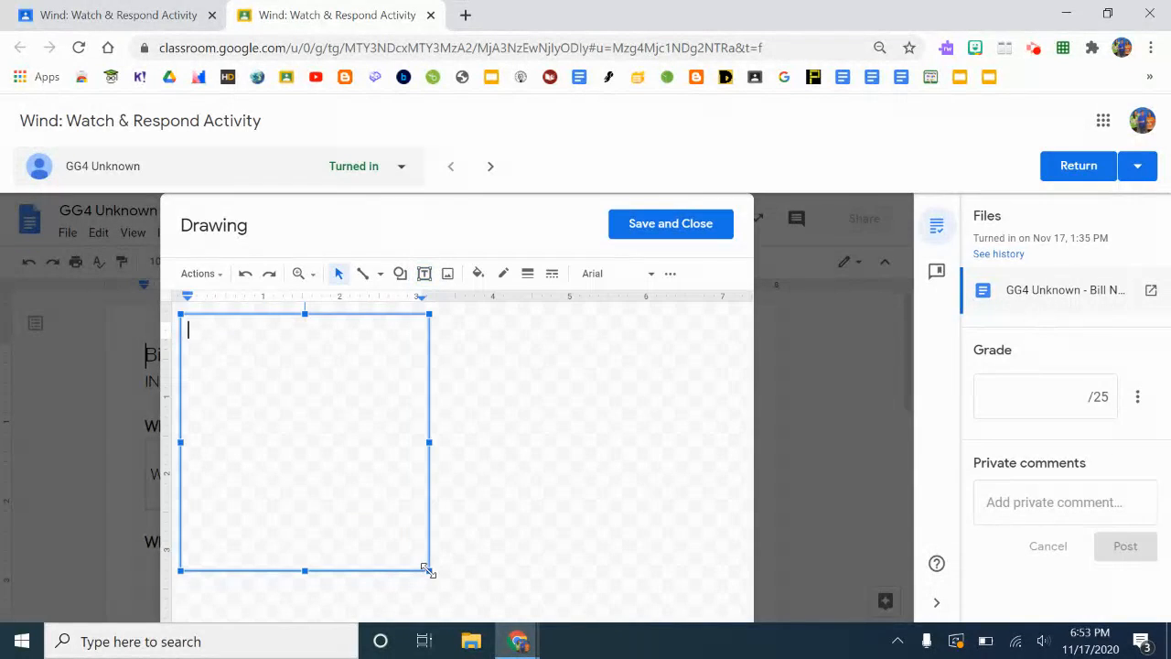
# Fill the text box with light blue and give it a 3px border.
pyautogui.click(477, 274)
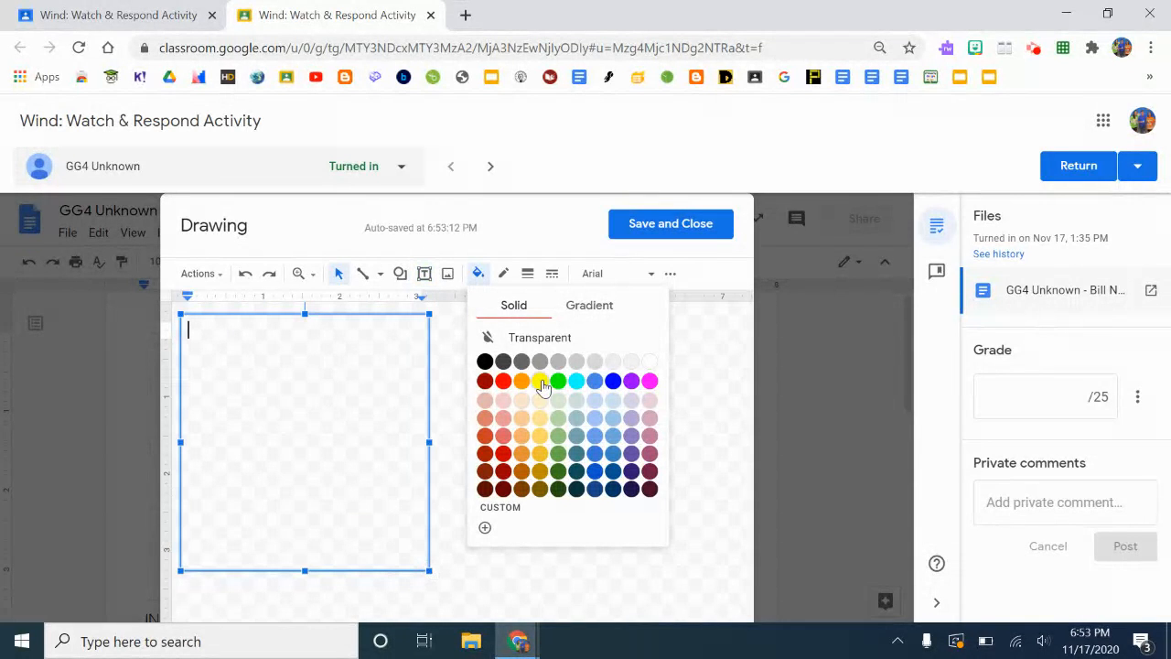
pyautogui.click(594, 402)
pyautogui.click(526, 276)
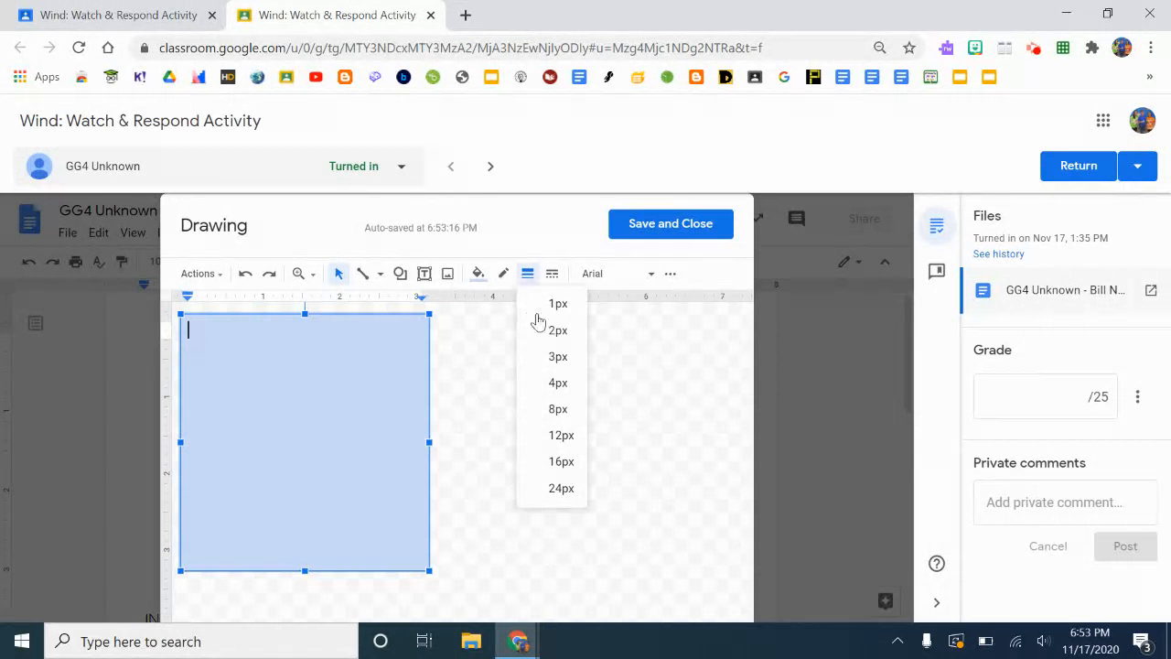
pyautogui.click(552, 361)
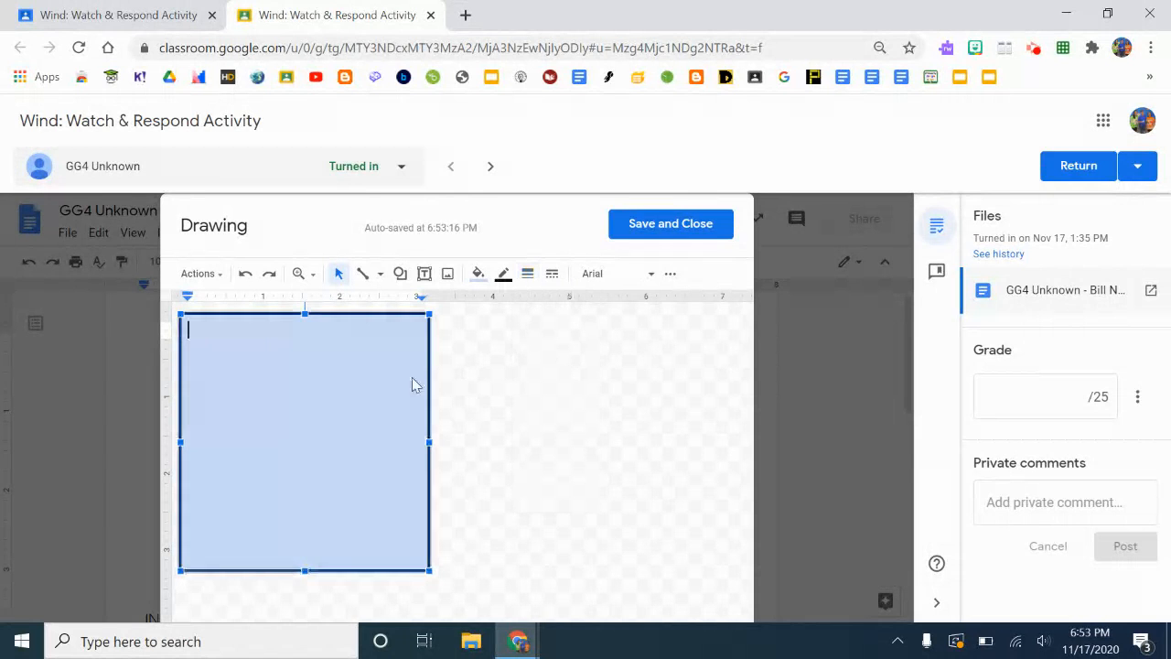
# Set the text box font to Darker Grotesque and enter the heading "Great job!".
pyautogui.click(593, 284)
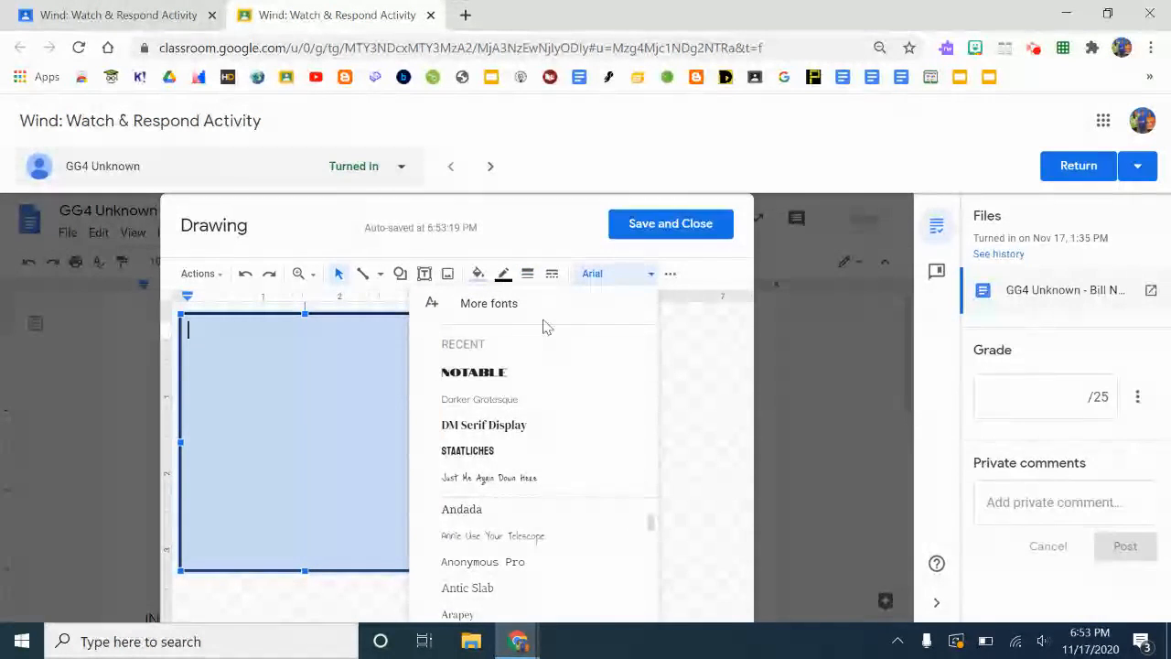
pyautogui.click(497, 399)
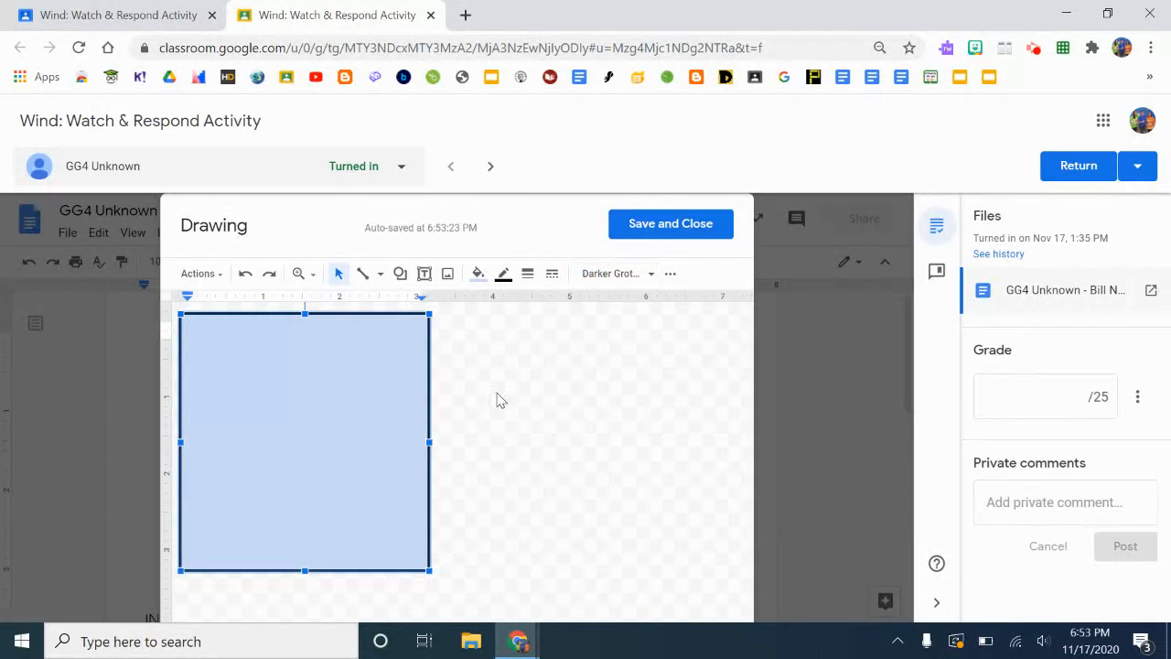
pyautogui.write('Great job!')
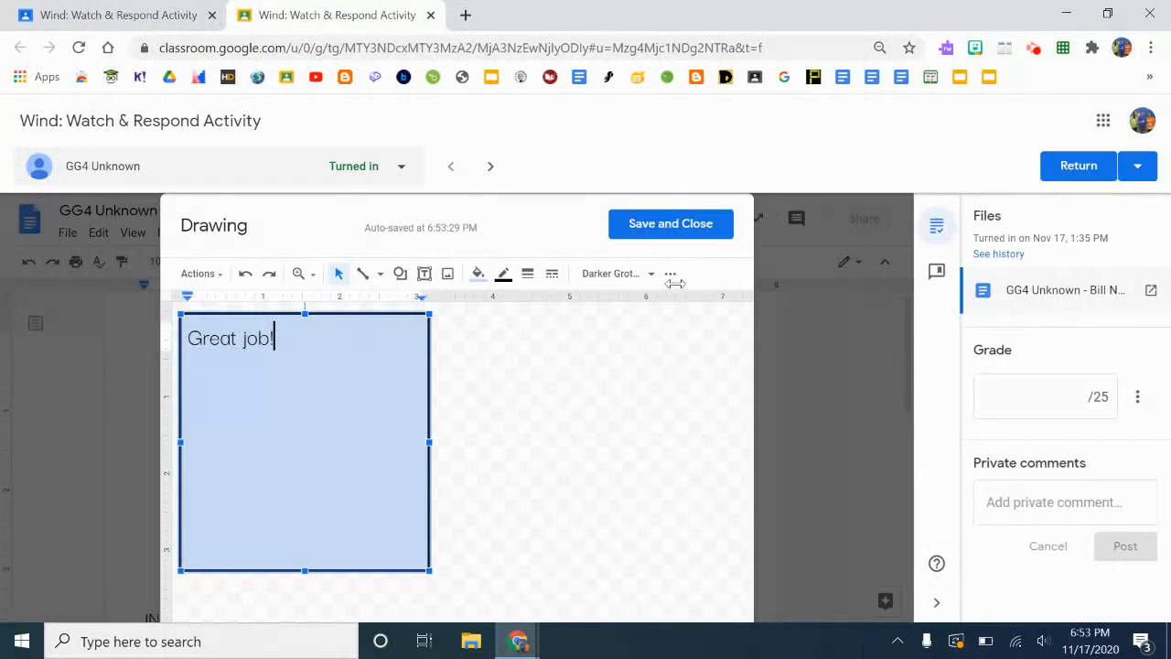
# Add three empty bullet points below the "Great job!" heading, leaving the heading itself without a bullet.
pyautogui.click(671, 273)
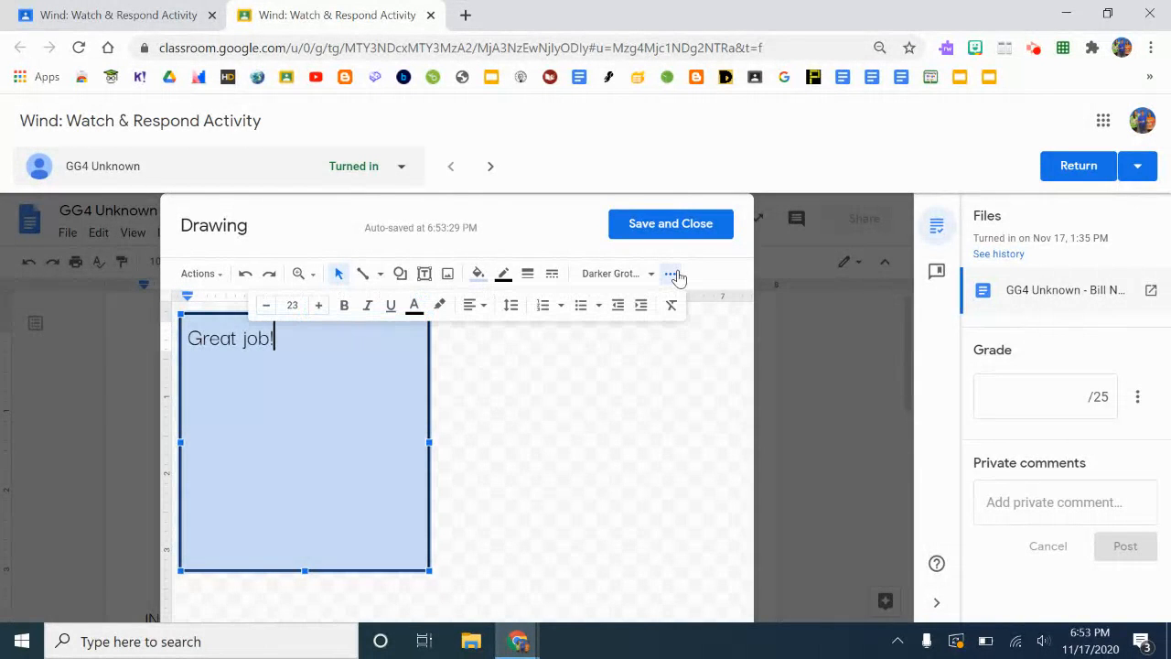
pyautogui.click(582, 311)
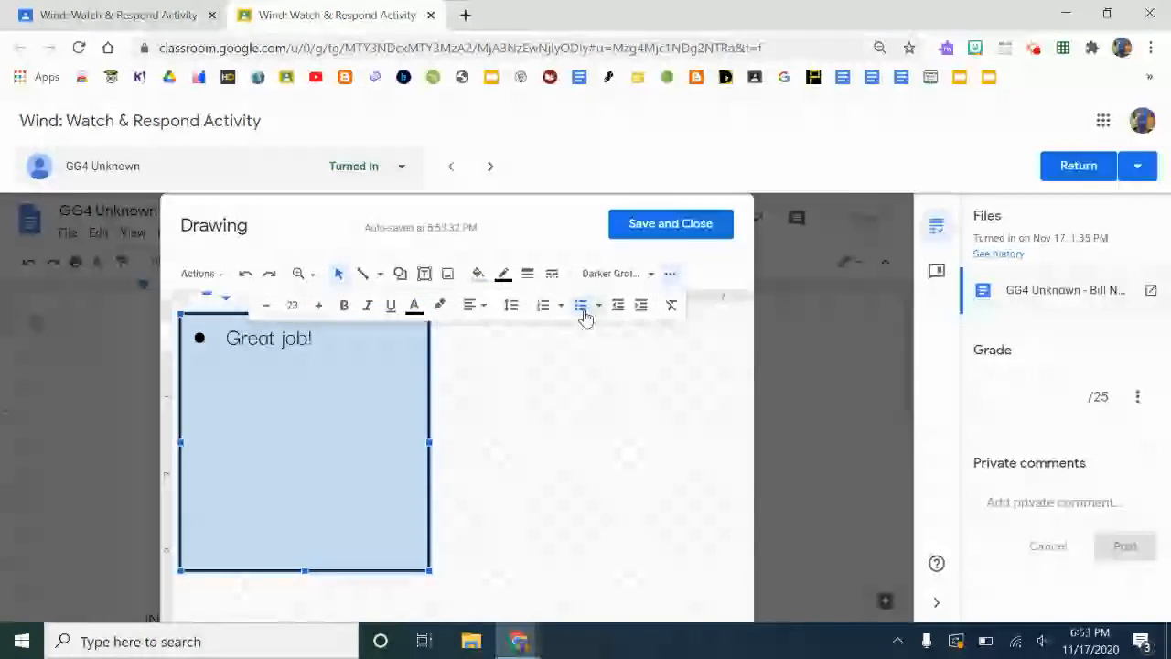
pyautogui.click(584, 308)
pyautogui.press('Return')
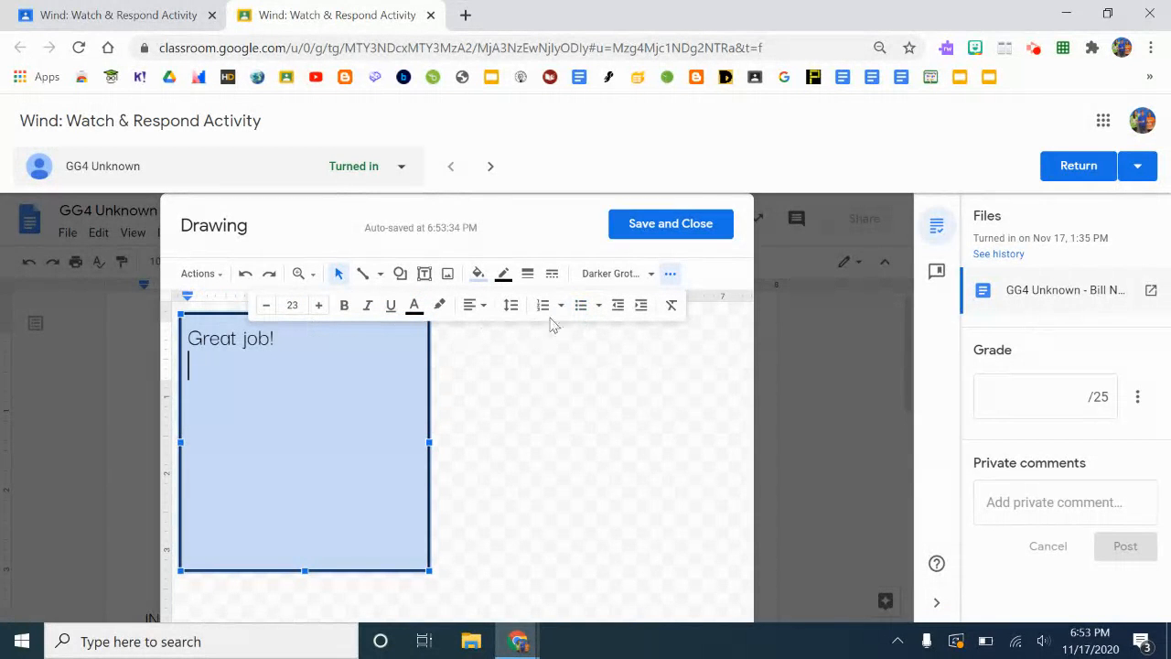
pyautogui.click(581, 311)
pyautogui.press('Return')
pyautogui.press('Return')
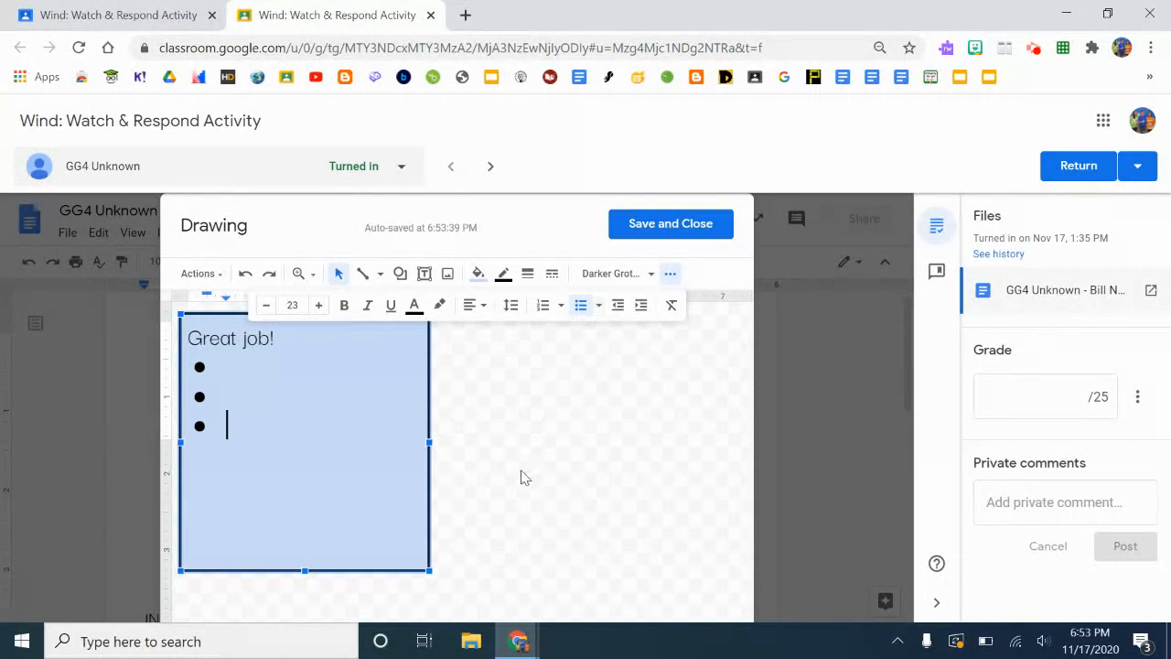
# Duplicate the blue "Great job!" box and place the copy beside the original with a small gap.
pyautogui.press('Escape')
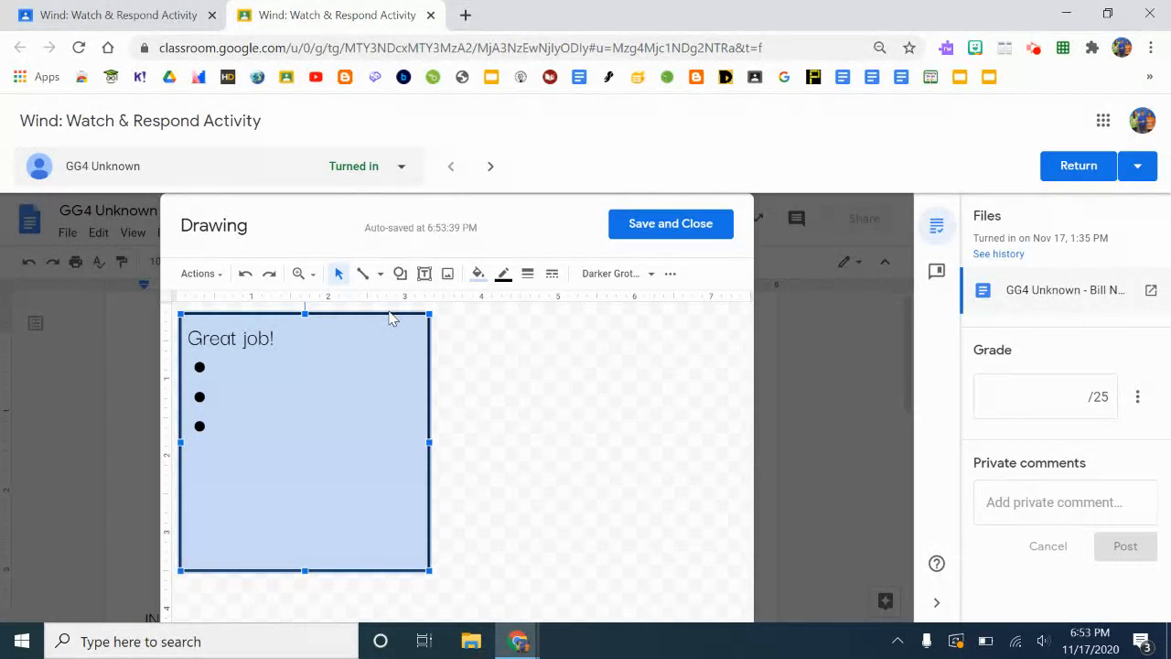
pyautogui.click(498, 373)
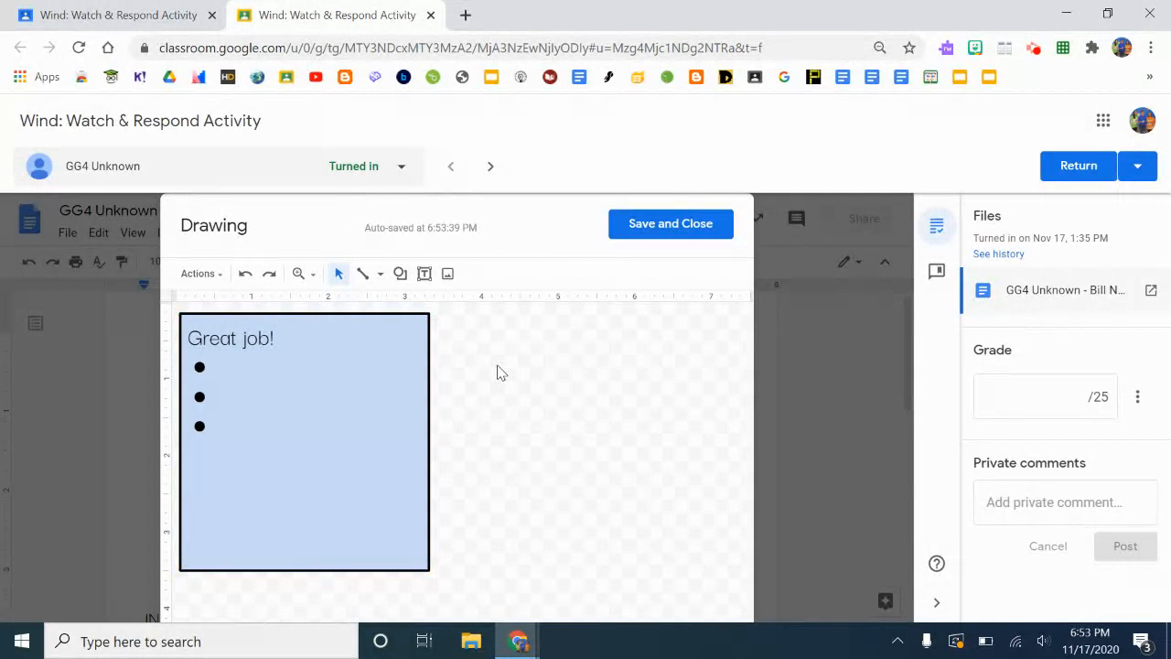
pyautogui.hotkey('ctrl', 'v')
pyautogui.moveTo(369, 371); pyautogui.dragTo(535, 361)
pyautogui.rightClick(535, 360)
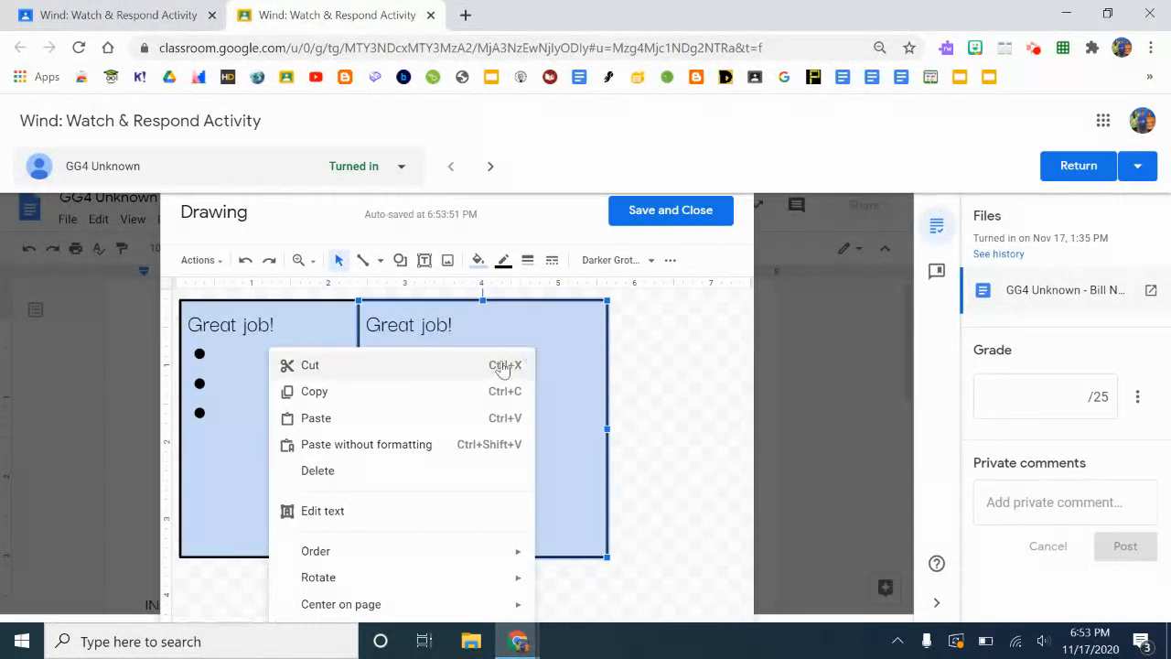
pyautogui.click(579, 322)
pyautogui.moveTo(556, 347)
pyautogui.mouseDown()
pyautogui.moveTo(666, 363)
pyautogui.moveTo(649, 340)
pyautogui.mouseUp()
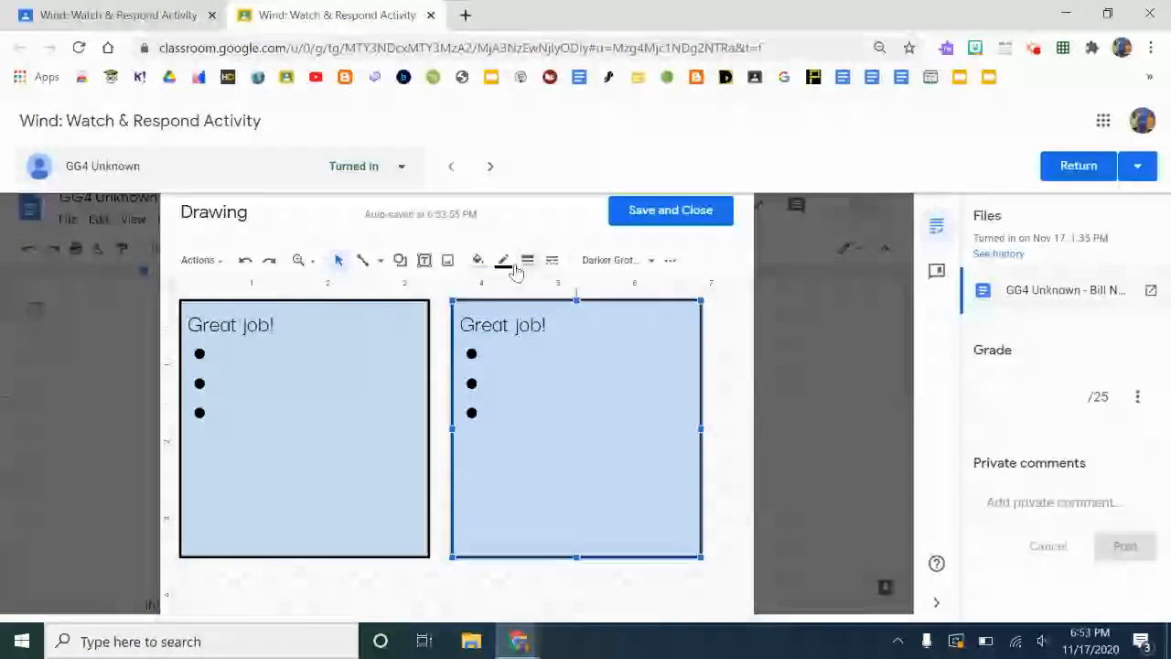
# Fill the copied box with light pink and change its heading to "Keep working on...".
pyautogui.click(477, 259)
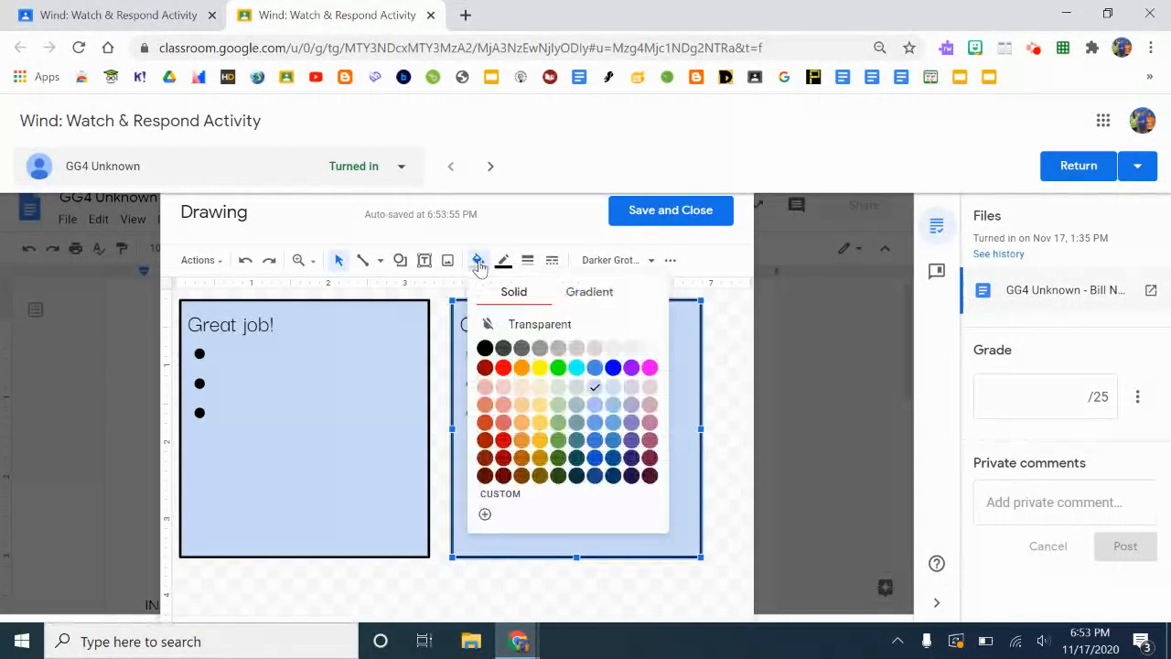
pyautogui.click(648, 386)
pyautogui.click(534, 325)
pyautogui.tripleClick(533, 325)
pyautogui.write('Keep working on...')
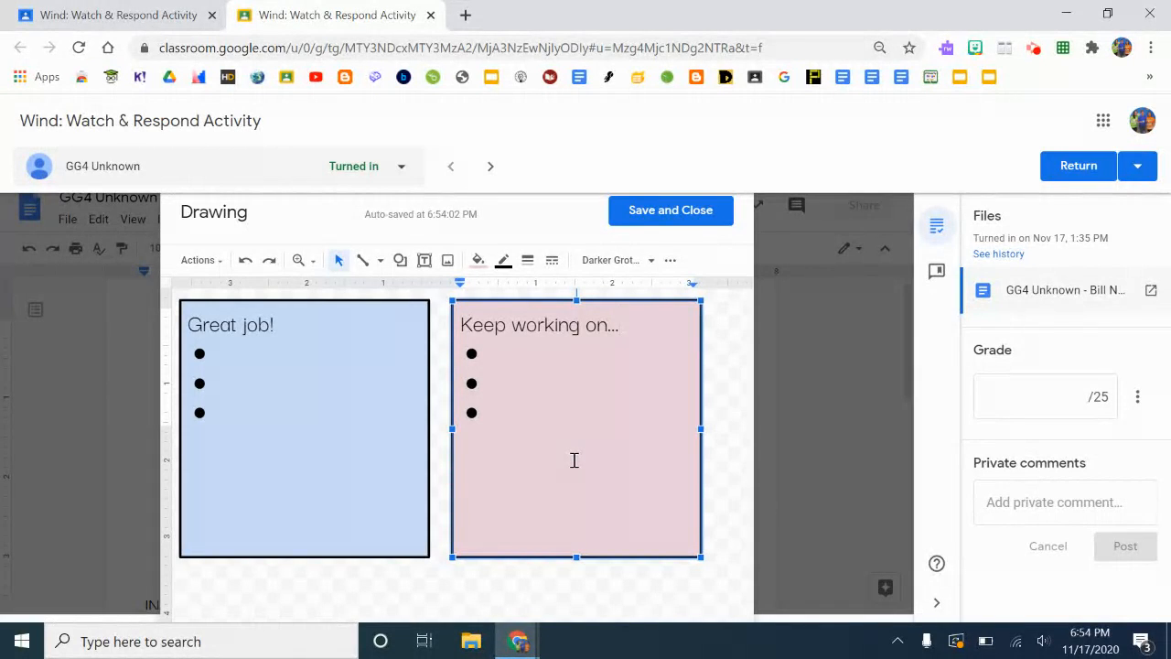
# Save the drawing into the document and move the activity title onto its own line below it.
pyautogui.click(671, 259)
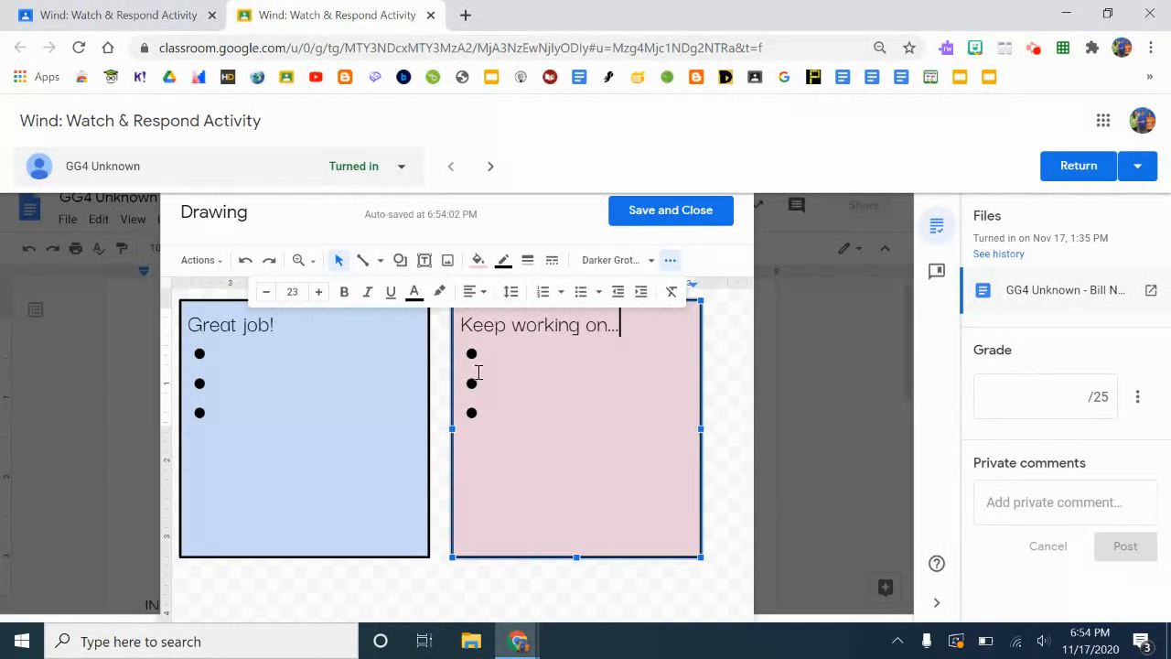
pyautogui.click(724, 388)
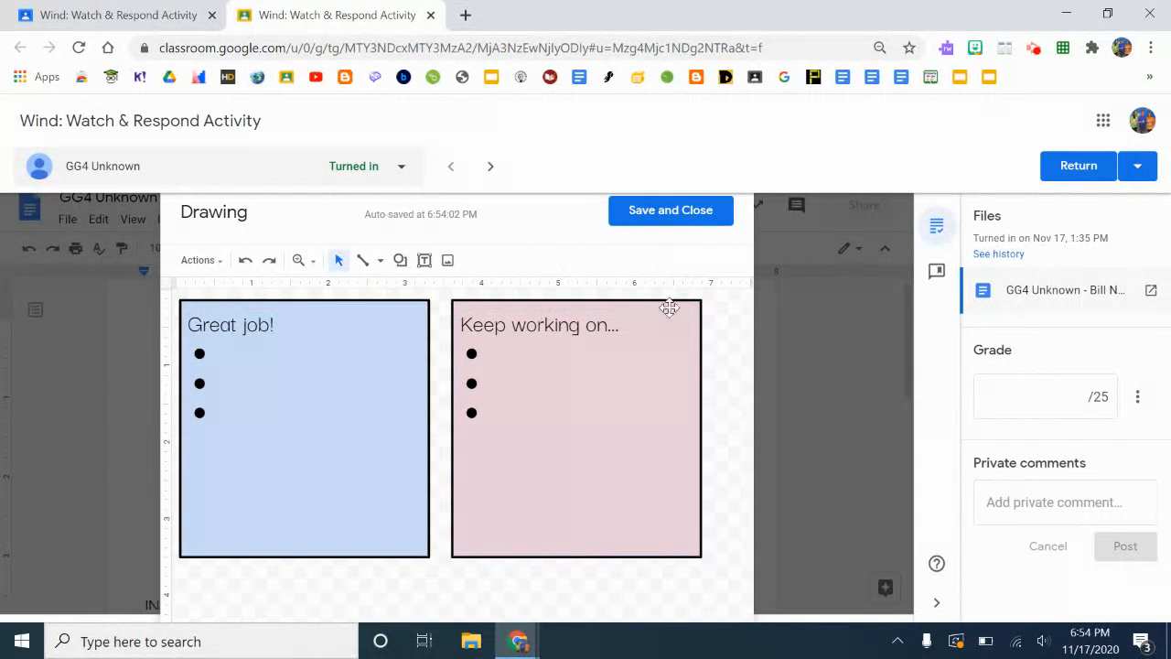
pyautogui.click(685, 211)
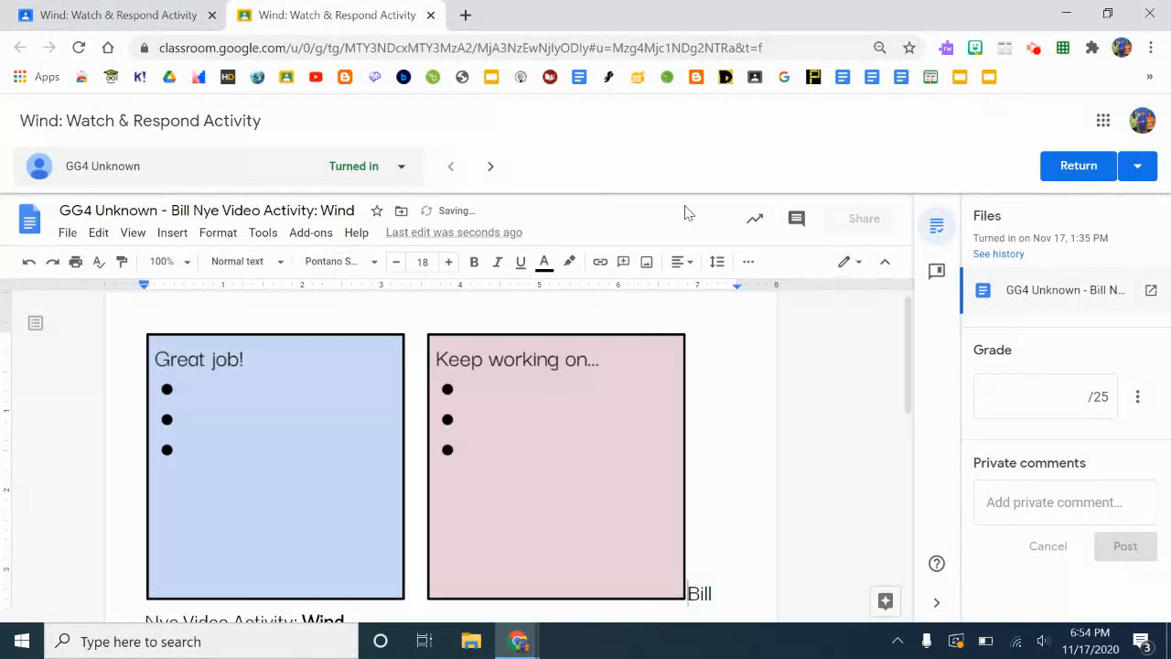
pyautogui.scroll(-1, 588, 492)
pyautogui.press('Return')
pyautogui.scroll(1, 588, 491)
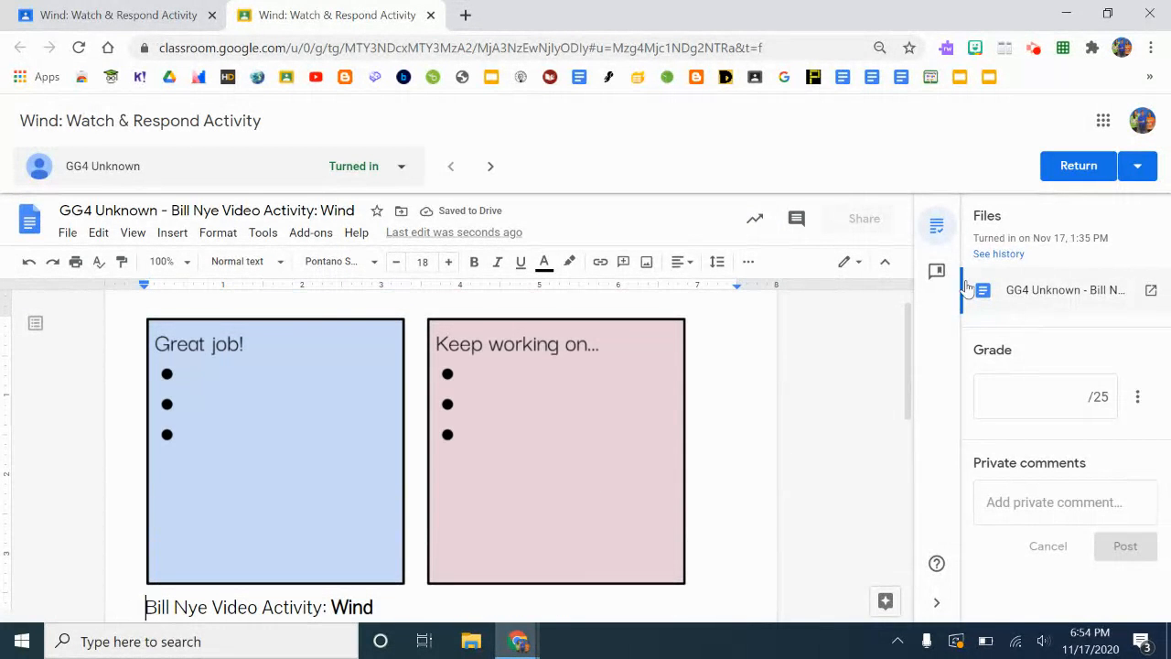
# Open the student's document in its own tab and shrink the feedback drawing to about 5.2 inches wide.
pyautogui.click(1151, 290)
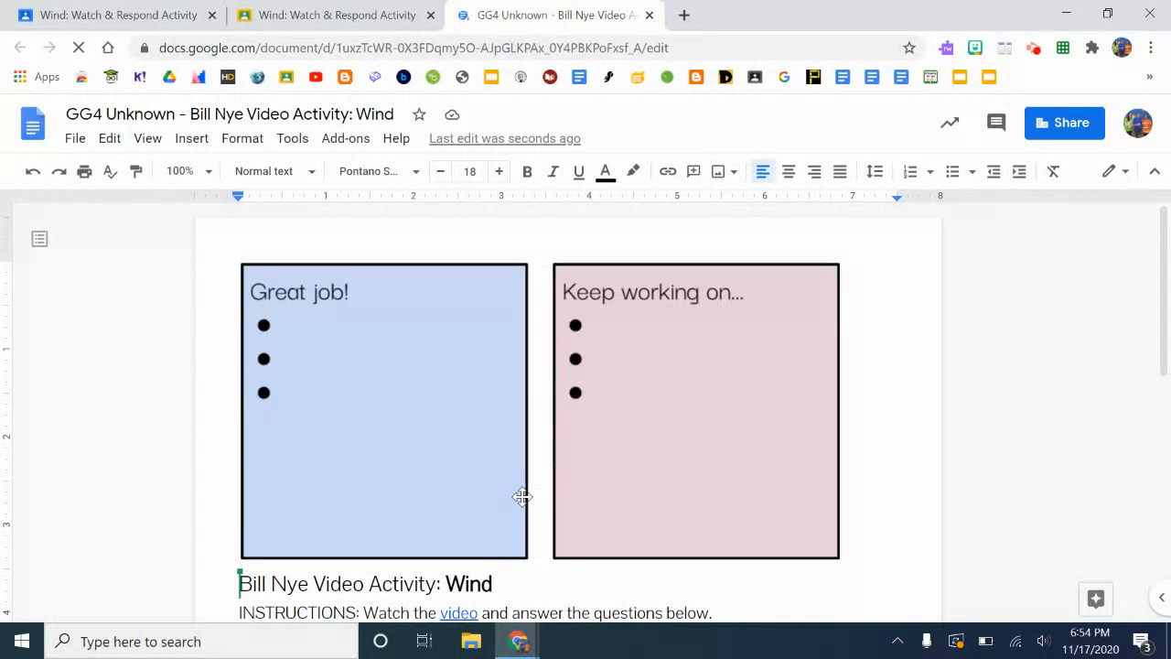
pyautogui.click(603, 473)
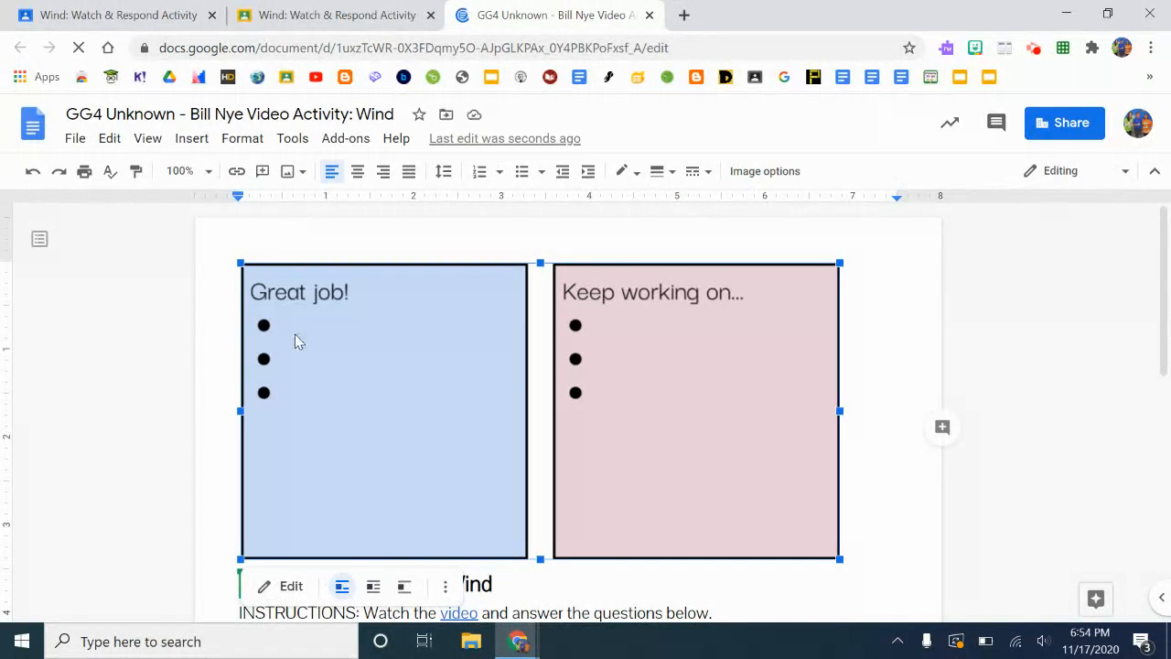
pyautogui.moveTo(840, 558); pyautogui.dragTo(700, 489)
# Wrap the text around the feedback drawing and move it against the page's right margin.
pyautogui.click(374, 519)
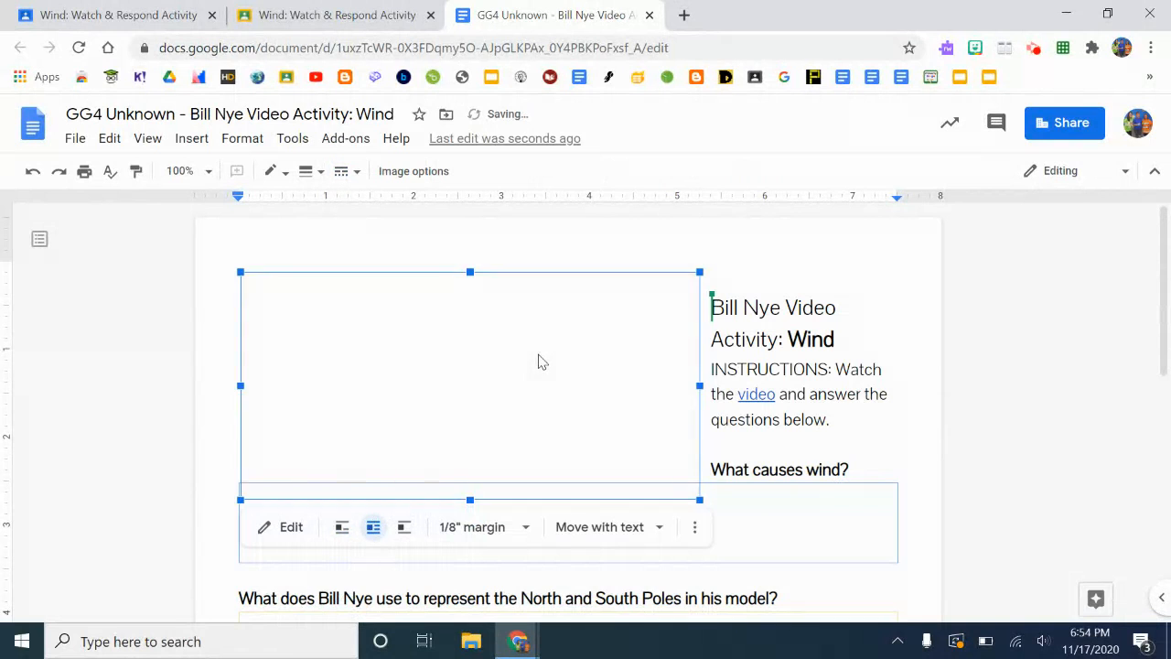
pyautogui.moveTo(538, 357)
pyautogui.mouseDown()
pyautogui.moveTo(801, 353)
pyautogui.moveTo(734, 346)
pyautogui.mouseUp()
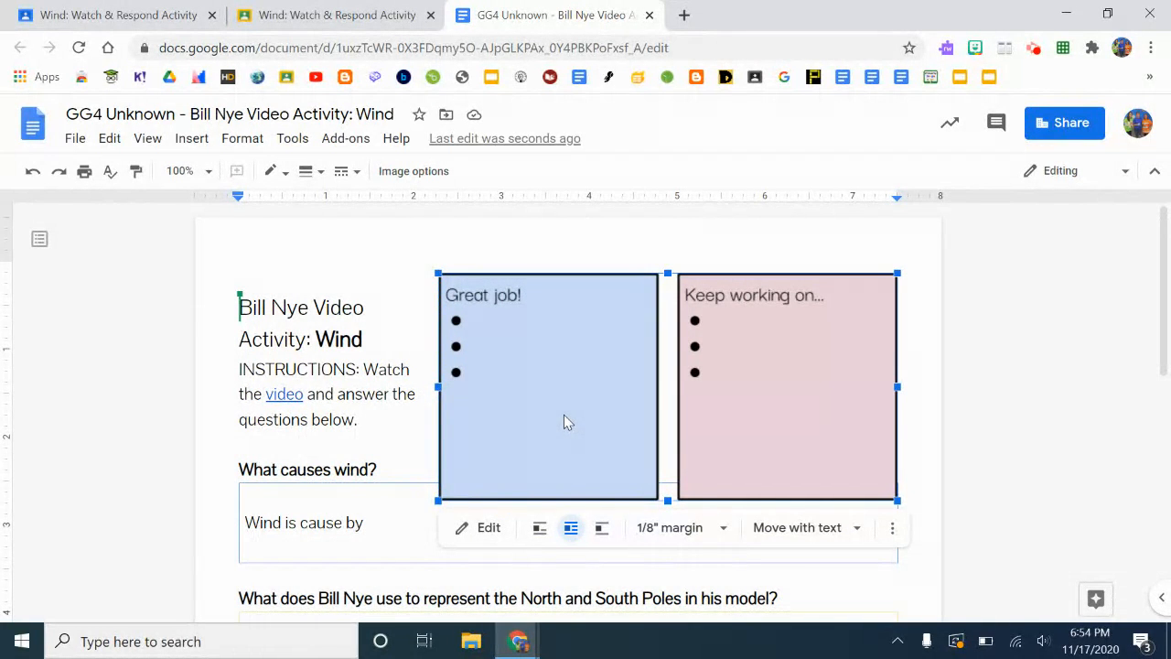
# Copy the feedback drawing from the first student's document and go to the next student's submission in Google Classroom.
pyautogui.rightClick(545, 362)
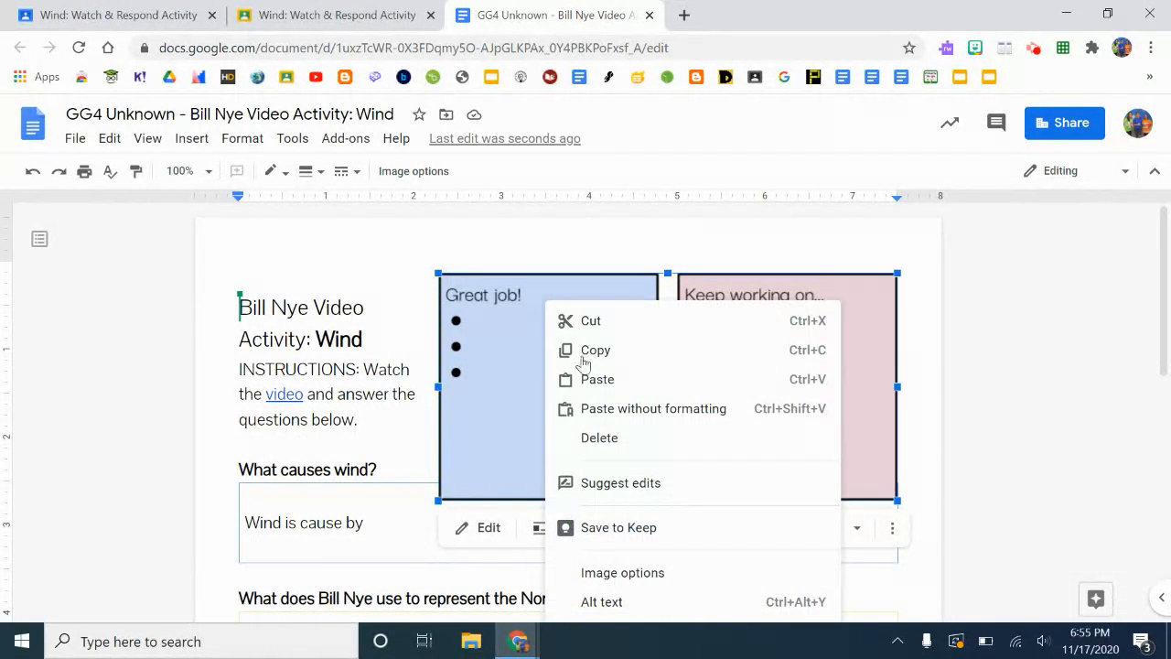
pyautogui.click(371, 11)
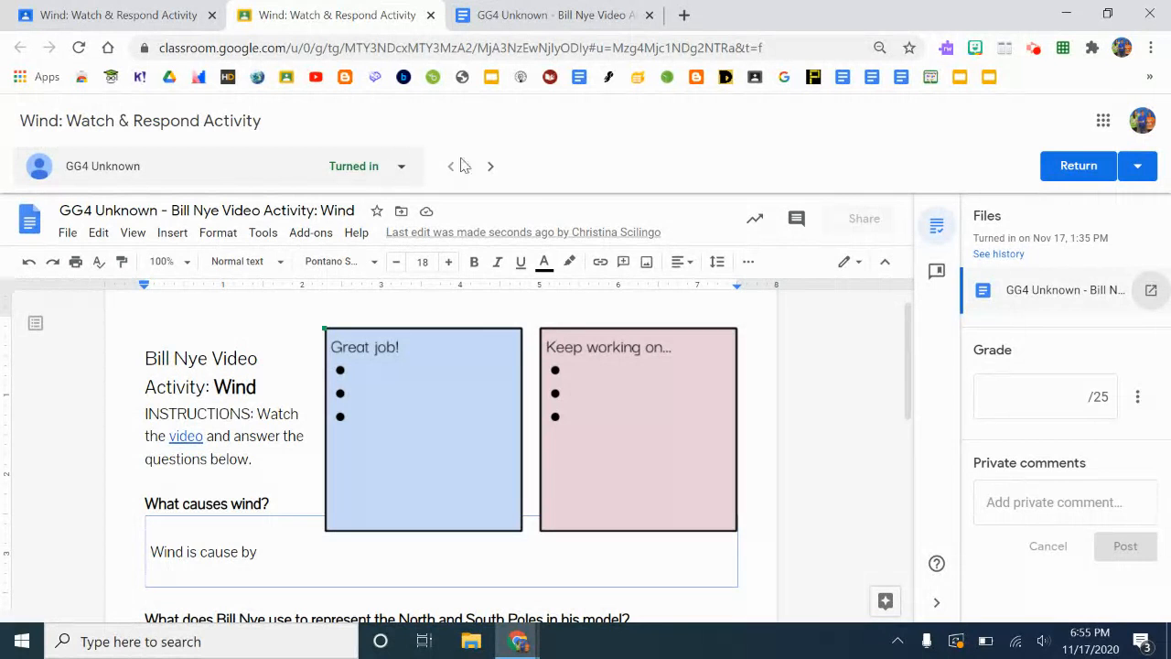
pyautogui.click(492, 166)
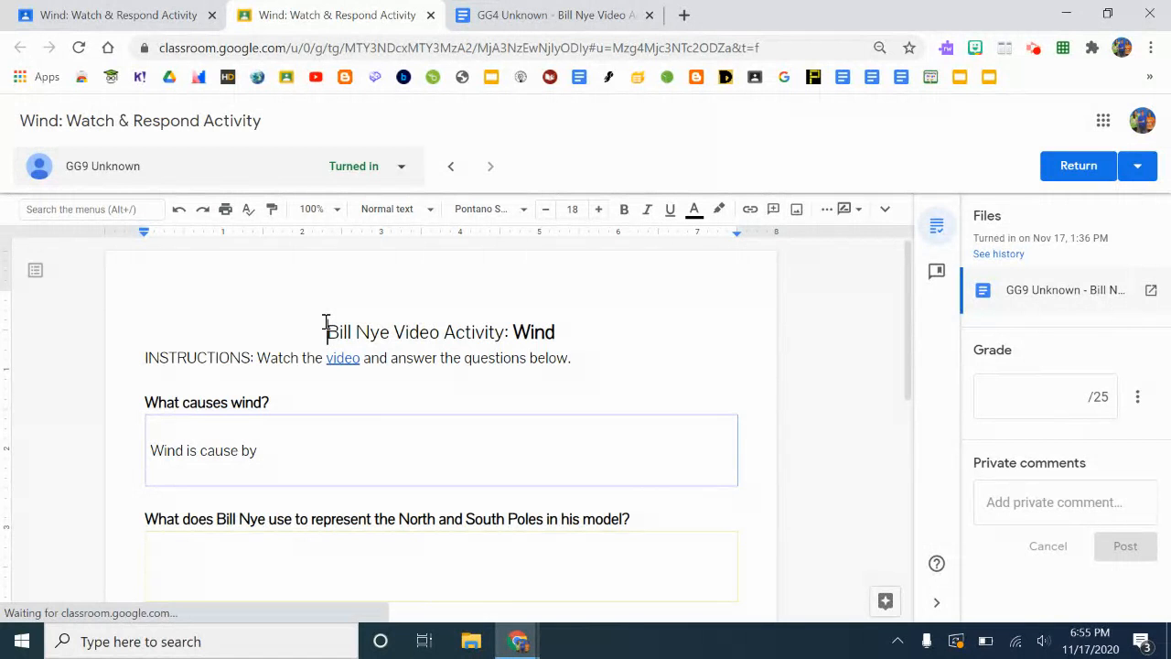
# Switch this student's document to Editing mode and paste the copied feedback drawing at the start of the activity title.
pyautogui.rightClick(325, 322)
pyautogui.click(366, 311)
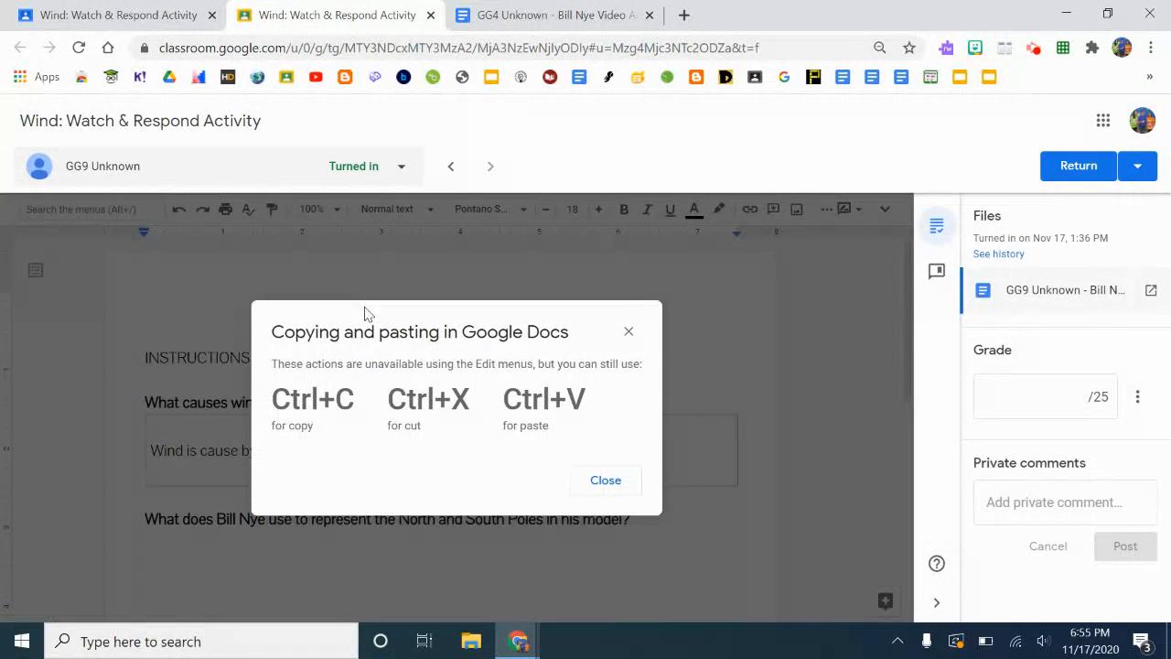
pyautogui.click(605, 479)
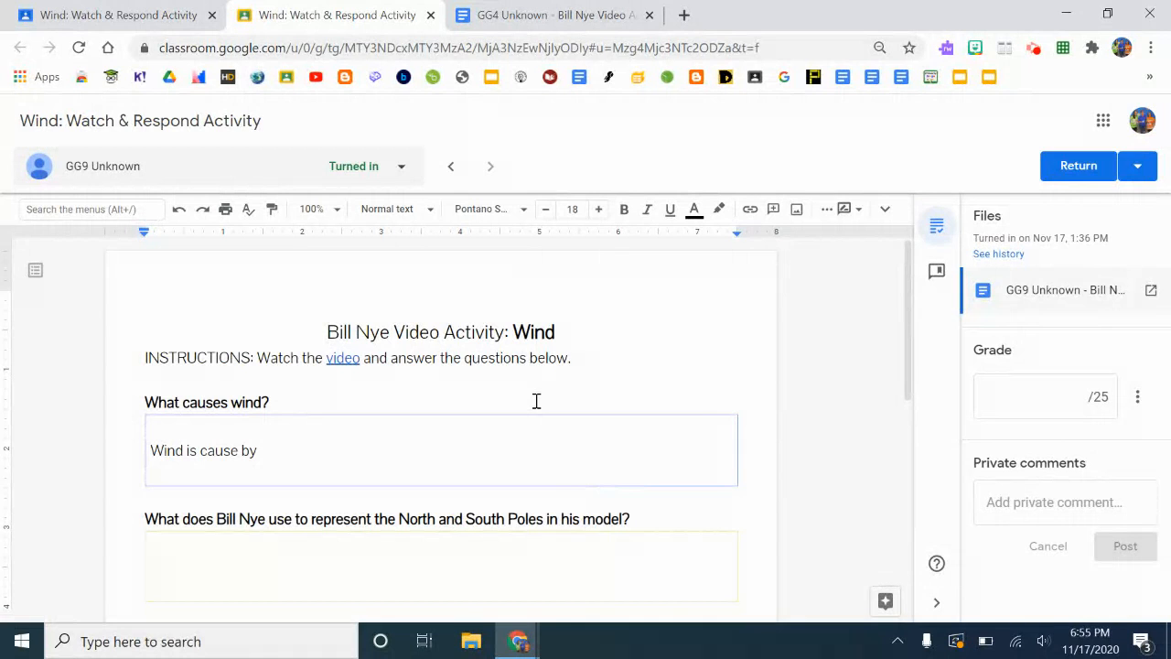
pyautogui.click(844, 209)
pyautogui.click(822, 238)
pyautogui.hotkey('ctrl', 'v')
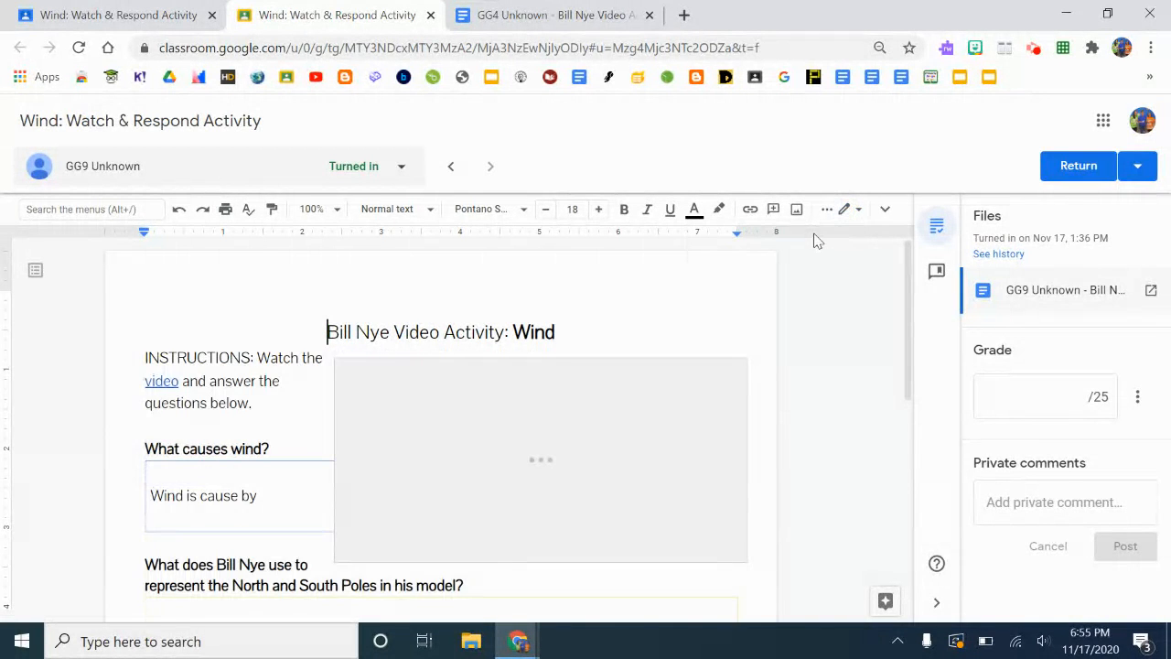
# Open the pasted drawing for editing and enter "Answering all questions completely" as the first "Great job!" bullet.
pyautogui.click(562, 430)
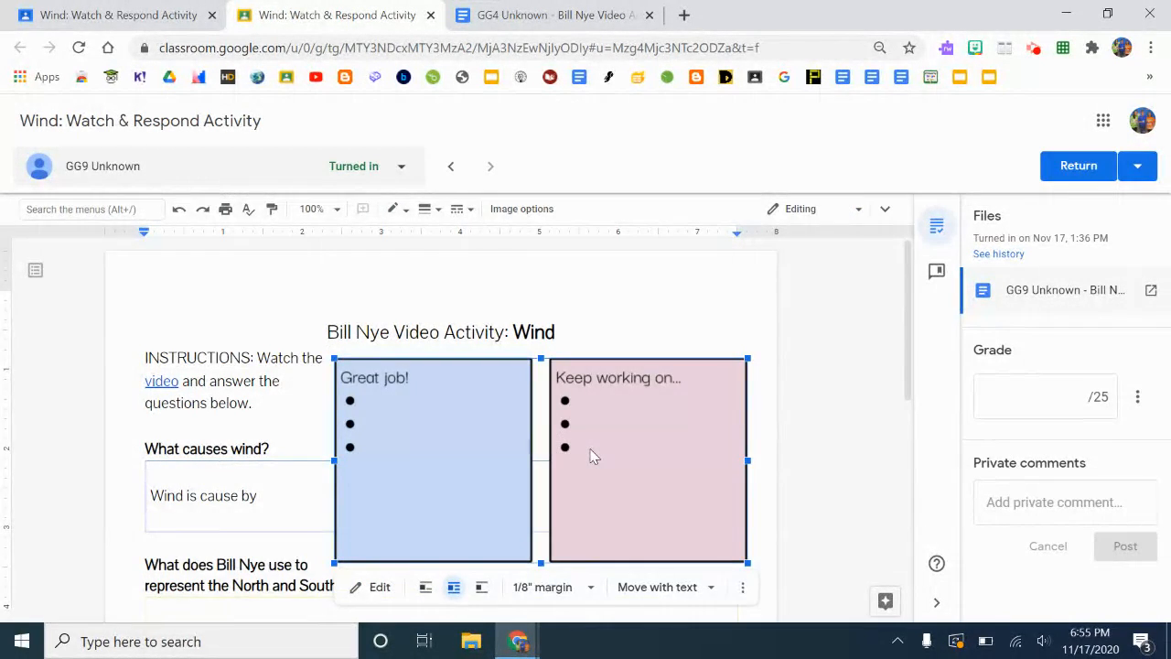
pyautogui.doubleClick(590, 455)
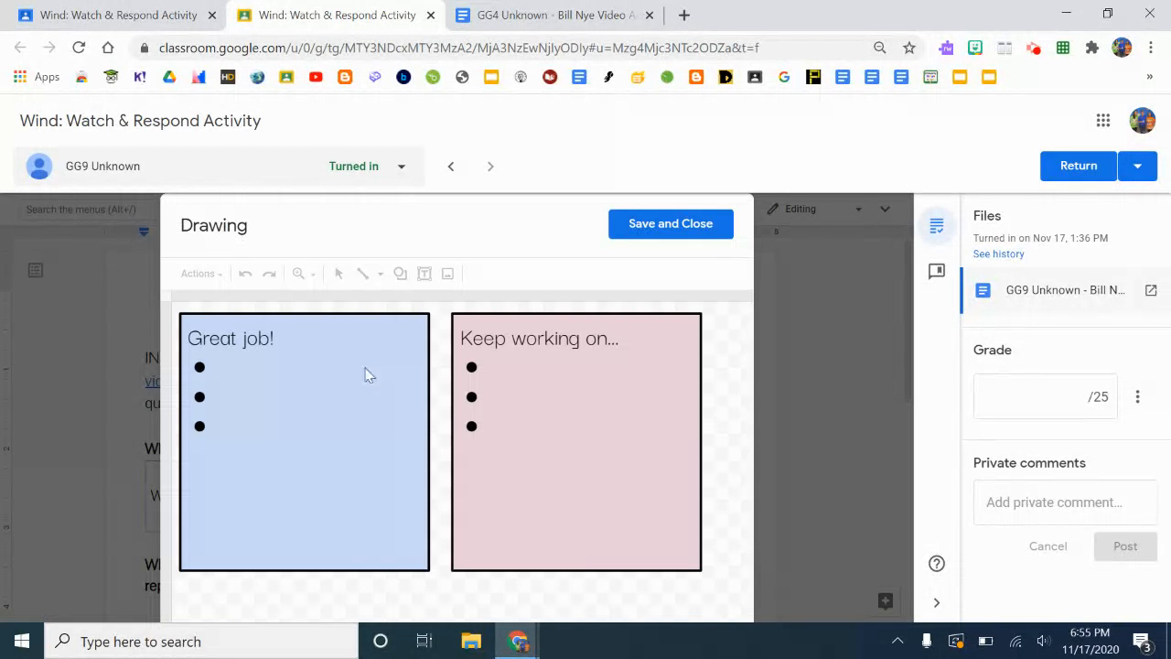
pyautogui.click(223, 366)
pyautogui.write('Answ')
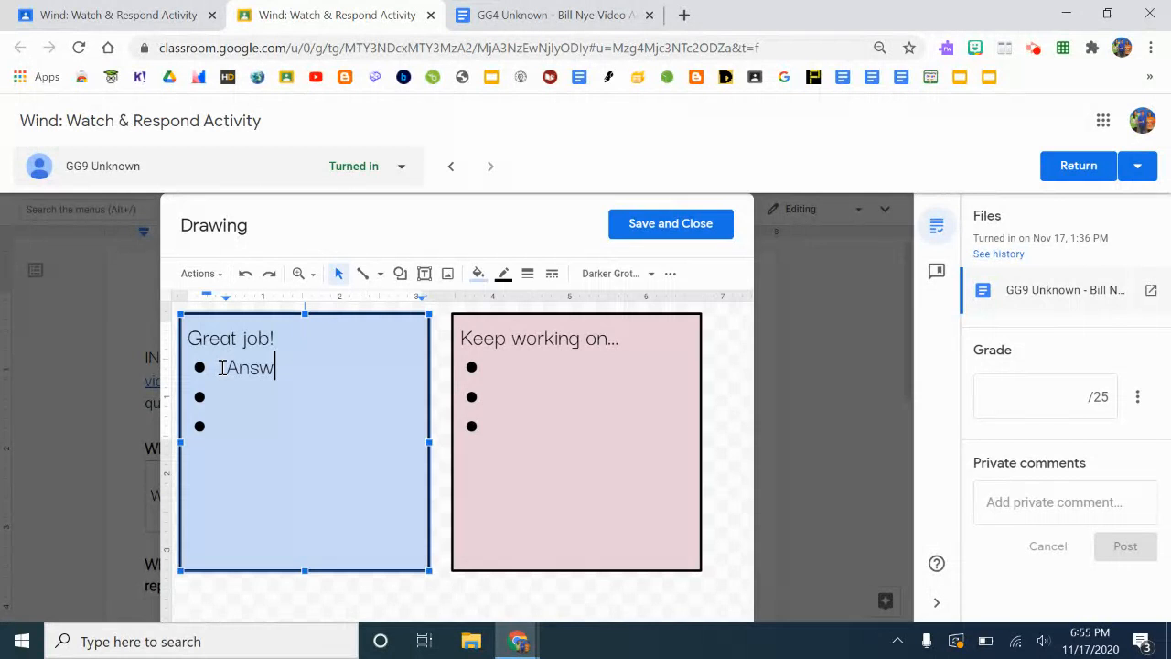
pyautogui.write('ering all ques')
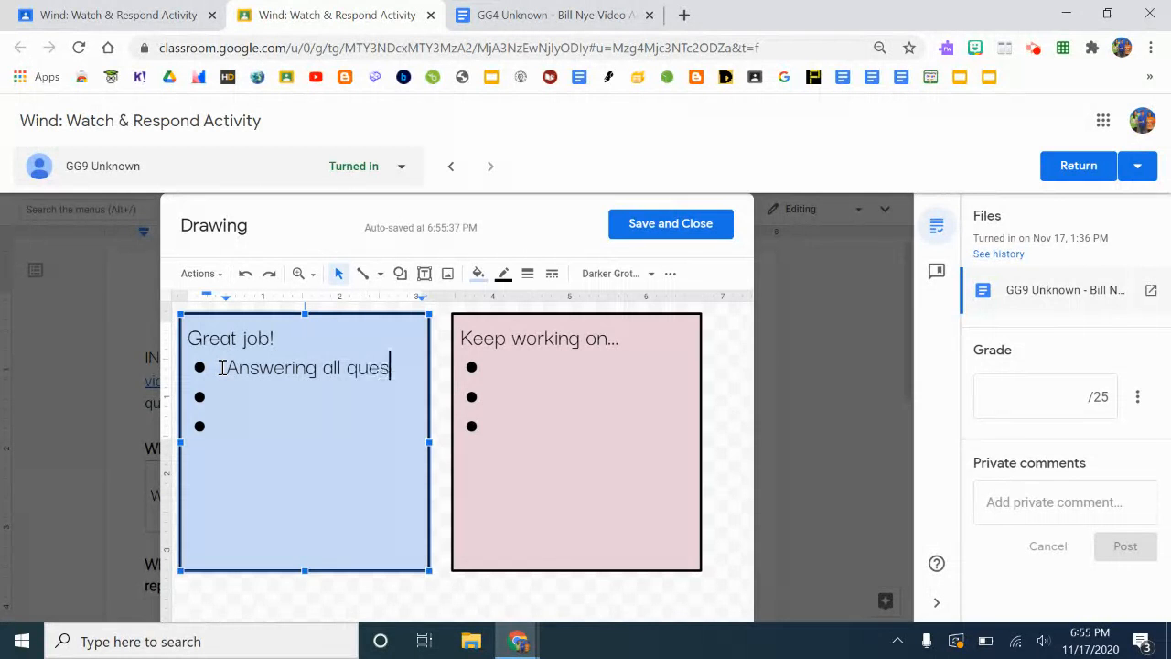
pyautogui.write('tions completely')
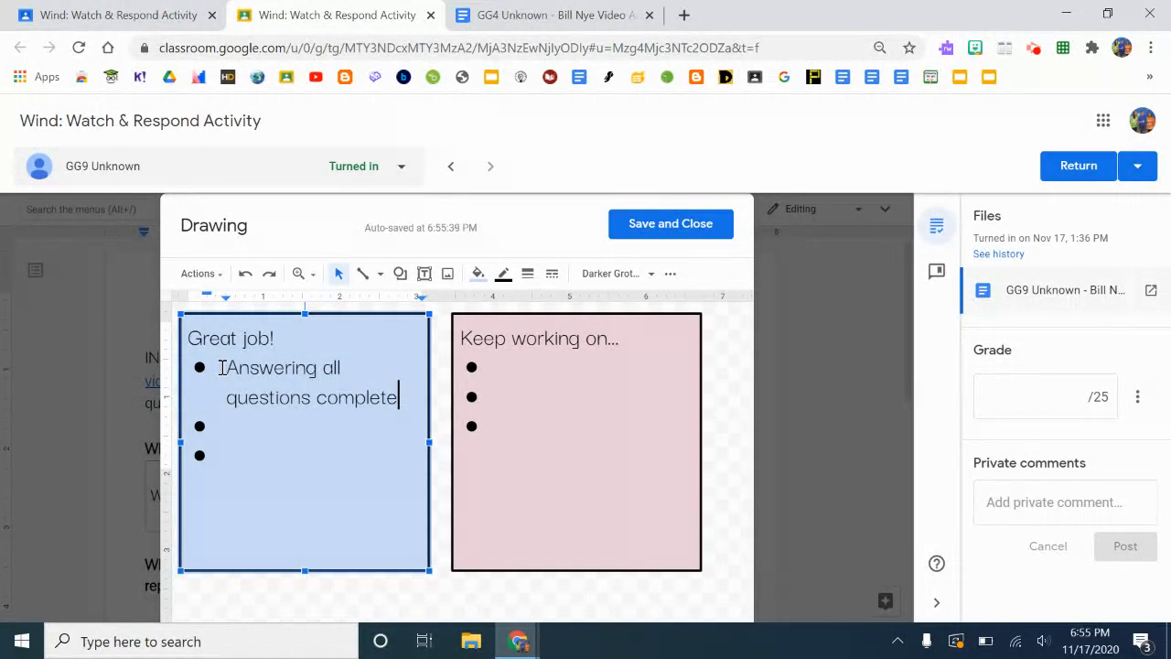
# Enter "Using your vocabulary words in your answers" as the first "Keep working on..." bullet and save the drawing into the document.
pyautogui.click(536, 366)
pyautogui.write('Using to')
pyautogui.press('BackSpace')
pyautogui.press('BackSpace')
pyautogui.write('your ')
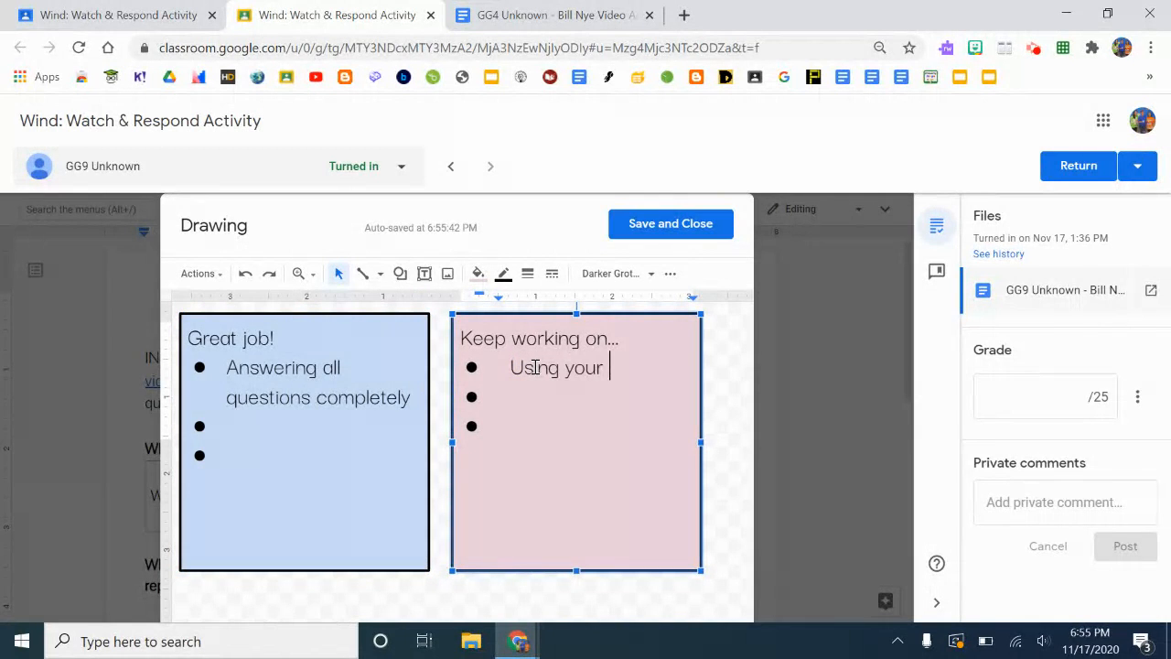
pyautogui.write('vocabulary words in ')
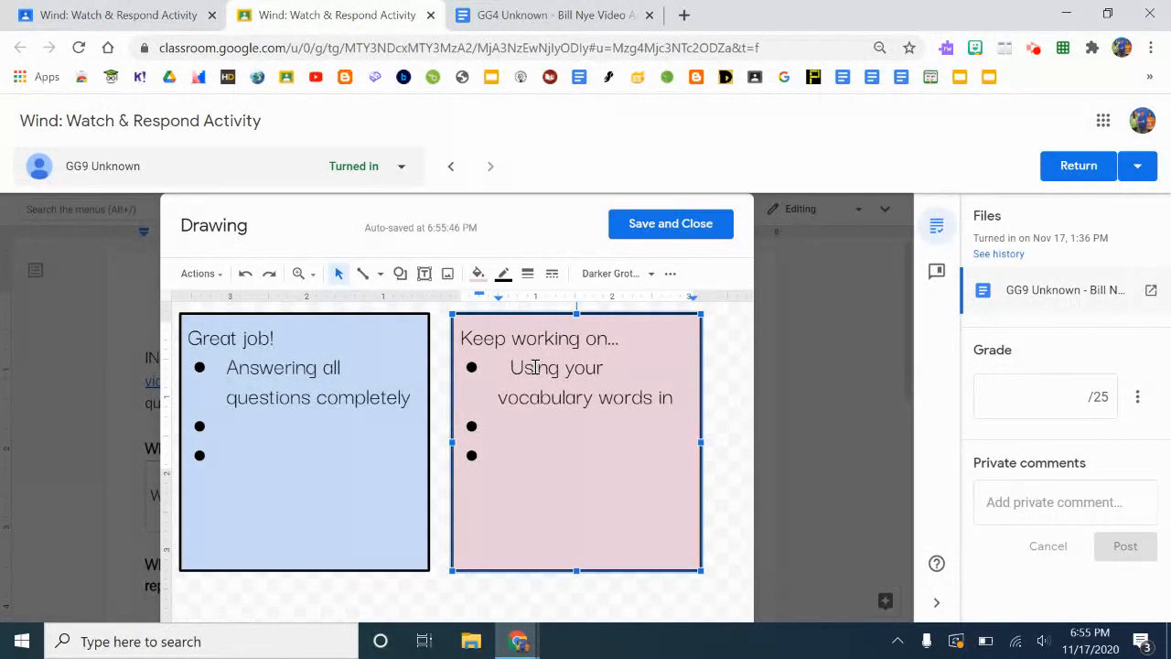
pyautogui.write('your answers')
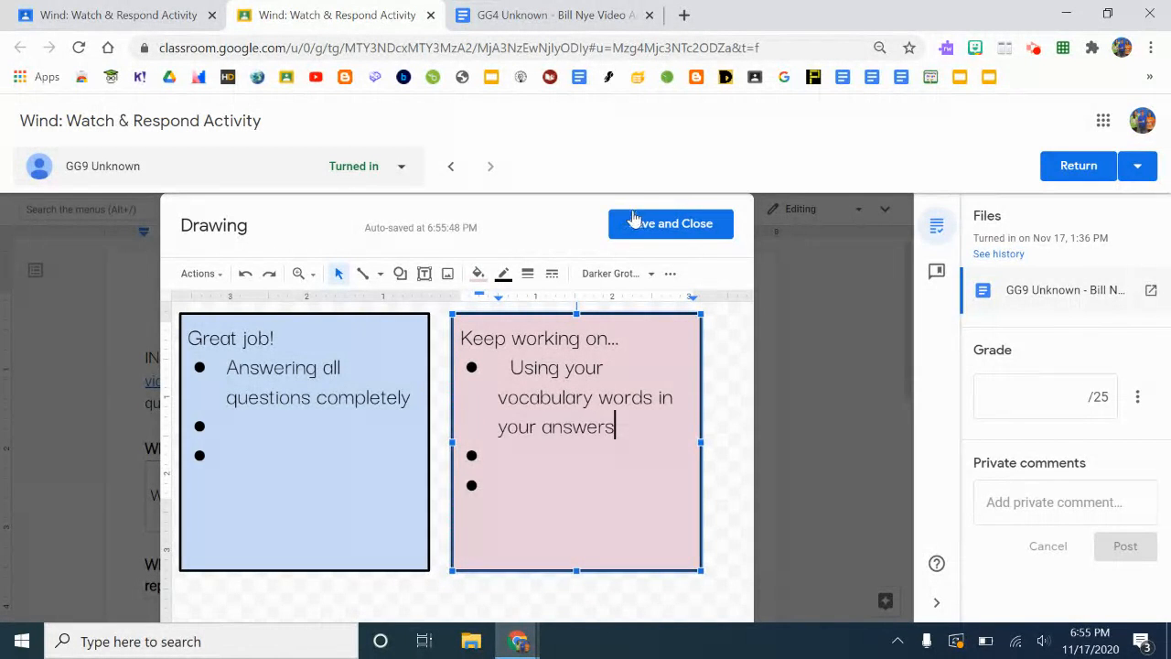
pyautogui.click(669, 224)
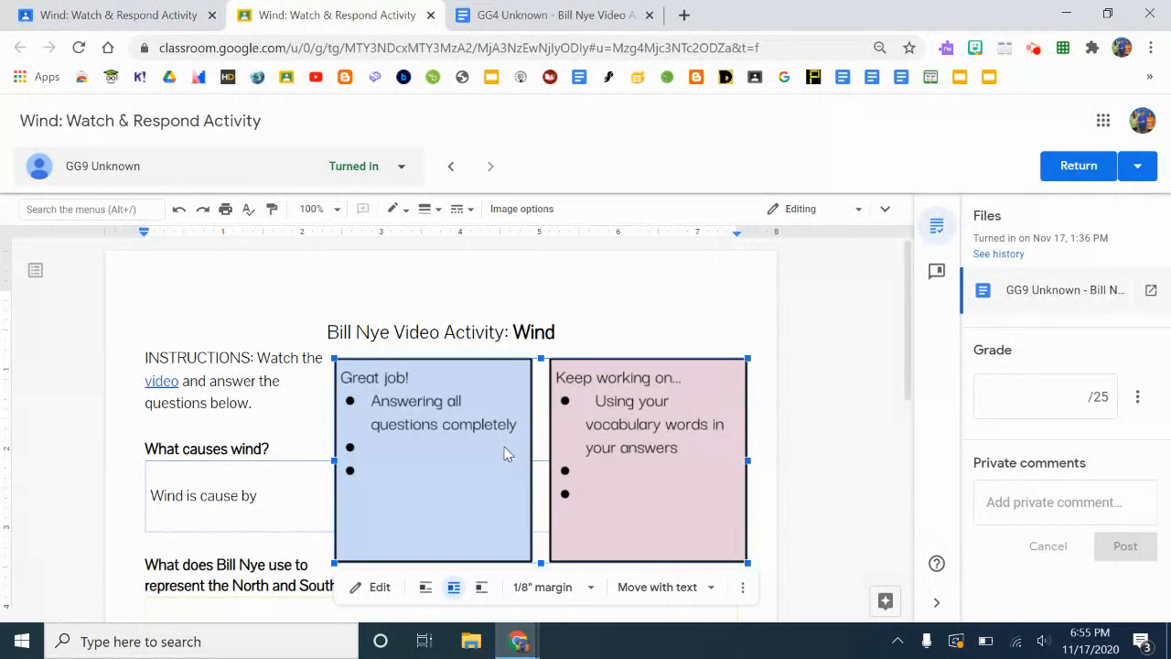
pyautogui.click(801, 433)
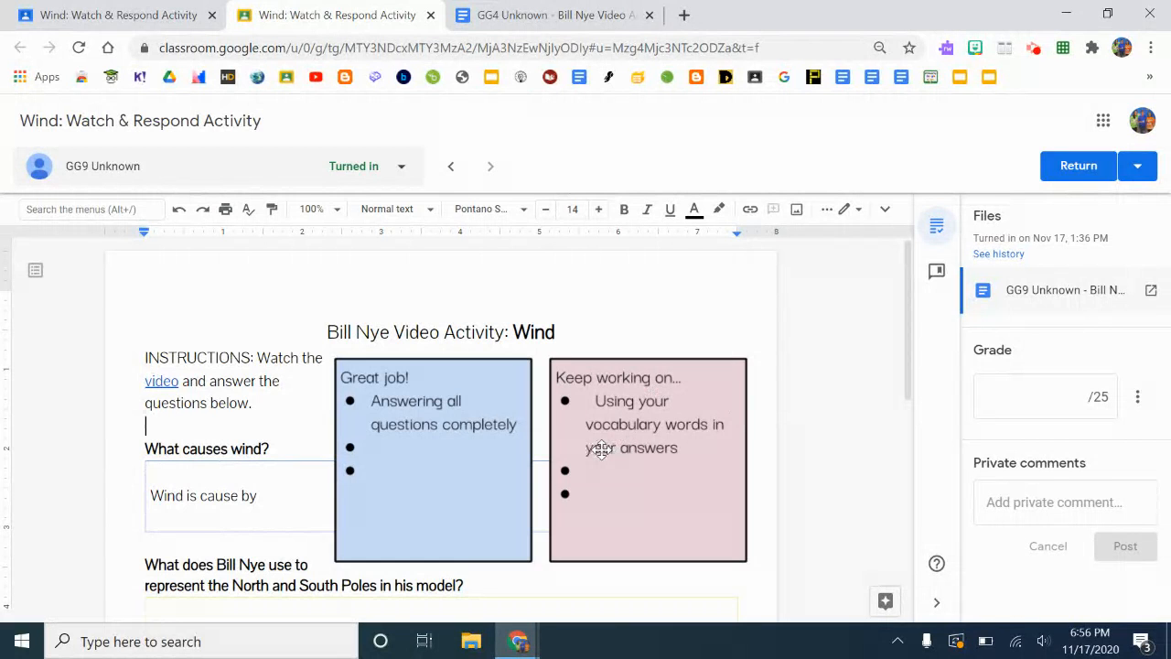
# Reopen the feedback drawing at the second "Great job!" bullet, then save and close it without adding text.
pyautogui.doubleClick(601, 449)
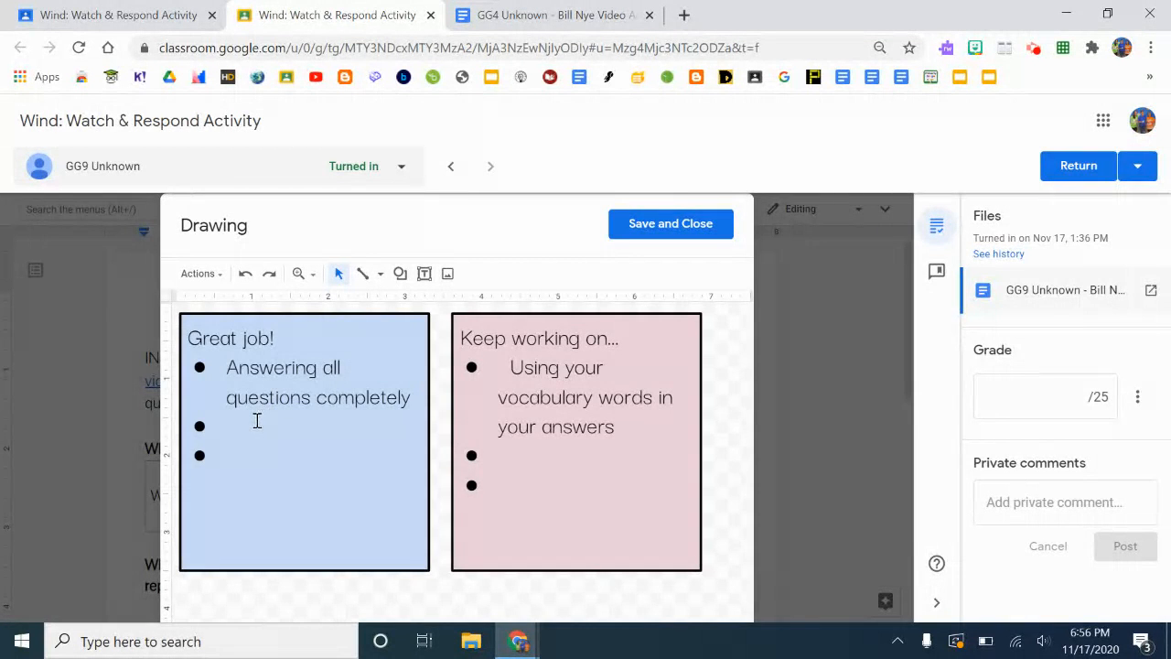
pyautogui.click(255, 420)
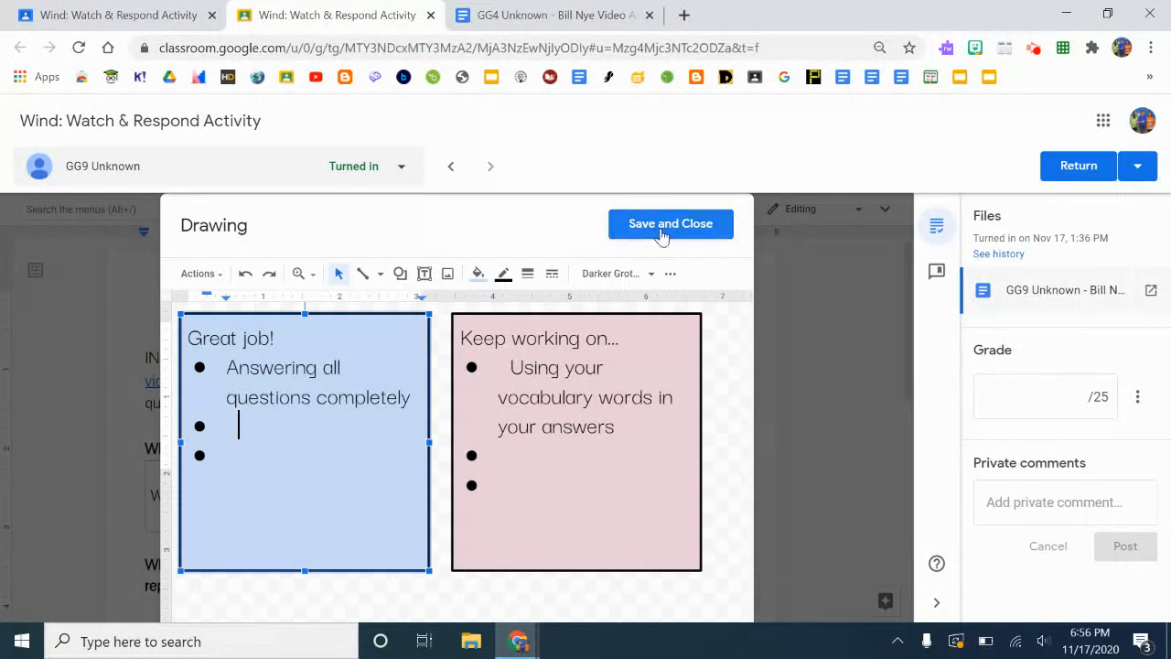
pyautogui.click(662, 235)
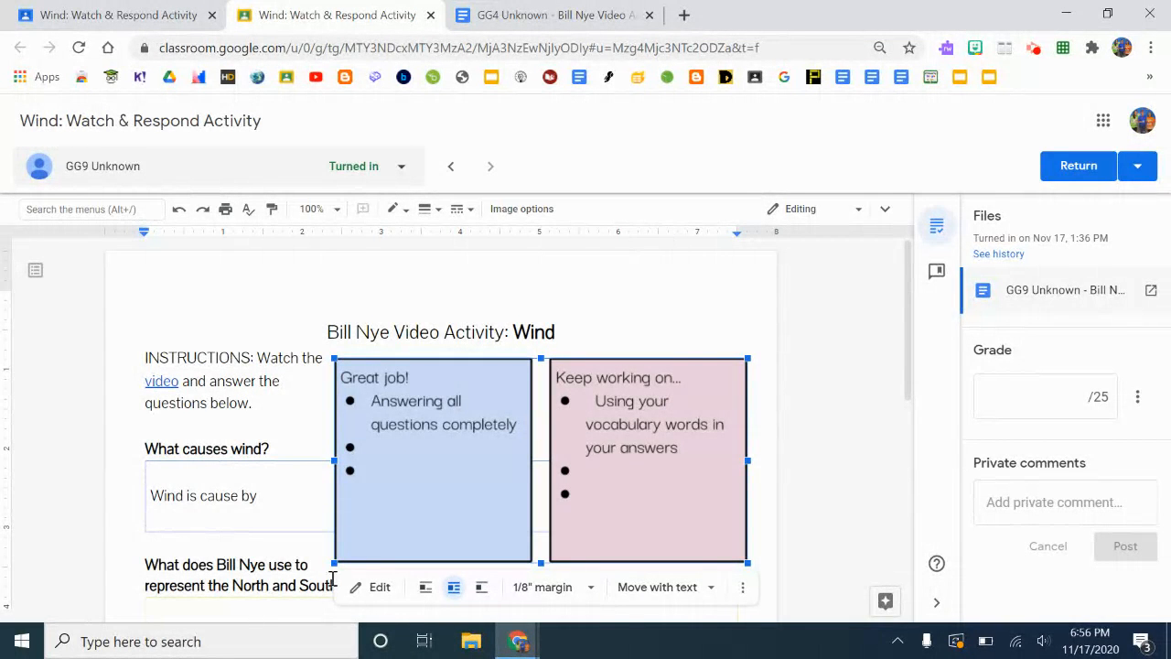
# Shrink the feedback drawing to about 4.4 inches wide and move it against the page's left margin, beside the activity title.
pyautogui.moveTo(335, 562); pyautogui.dragTo(402, 523)
pyautogui.moveTo(465, 470)
pyautogui.mouseDown()
pyautogui.moveTo(365, 384)
pyautogui.moveTo(194, 381)
pyautogui.mouseUp()
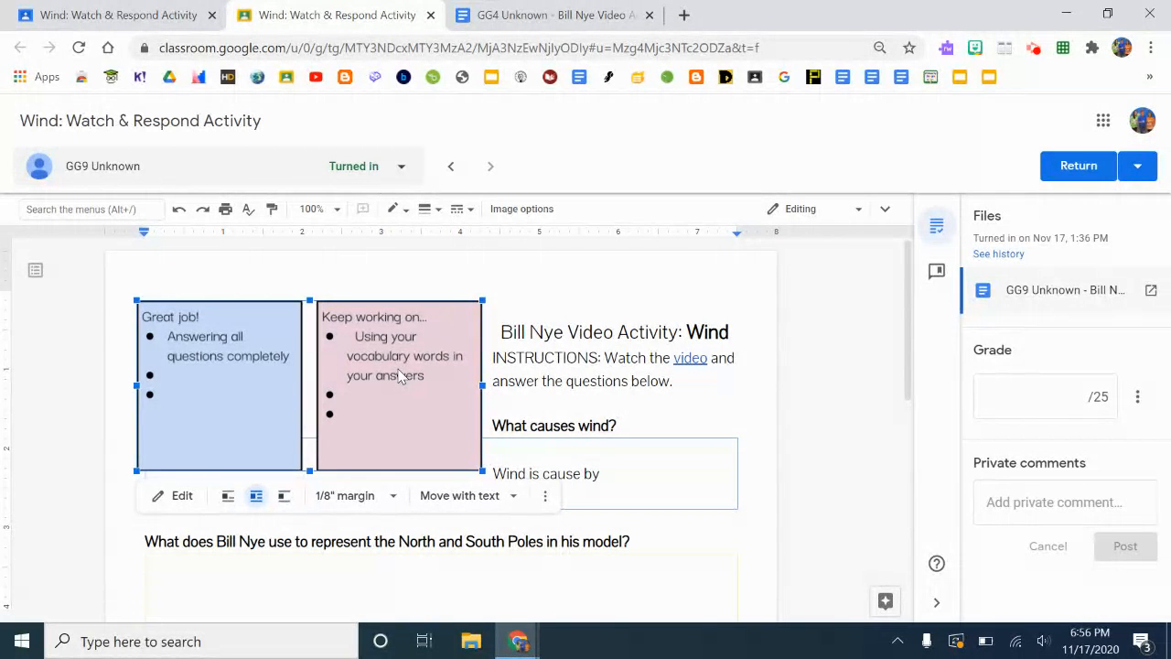
# Open the repositioned feedback drawing to view its editable boxes and close it again.
pyautogui.doubleClick(399, 377)
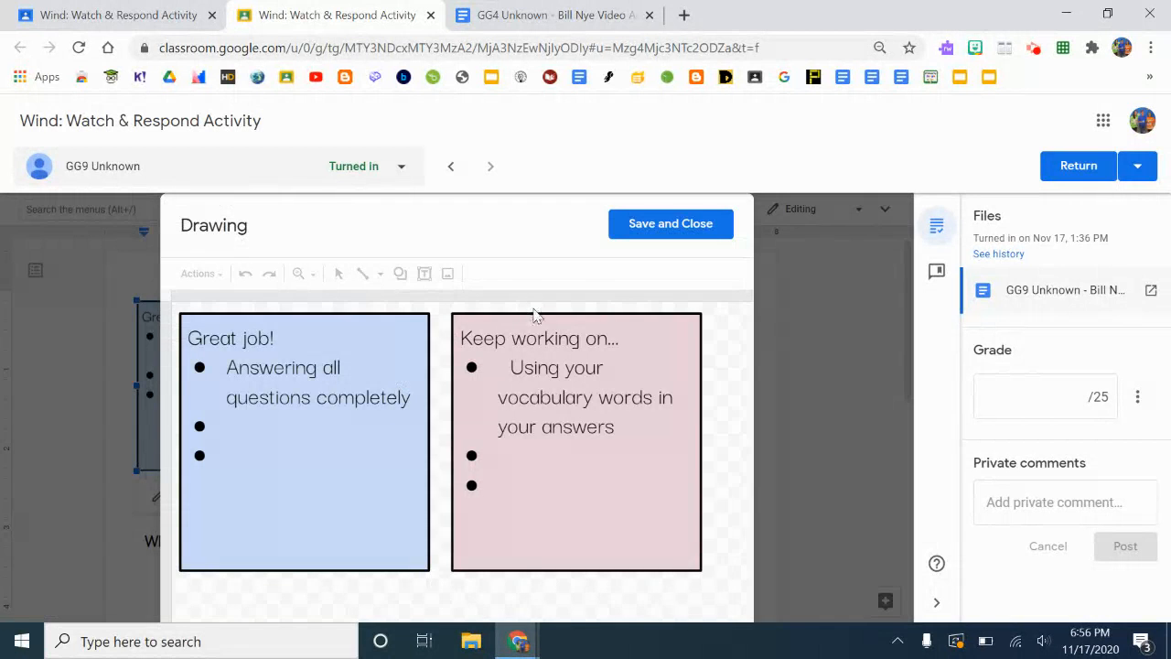
pyautogui.click(646, 229)
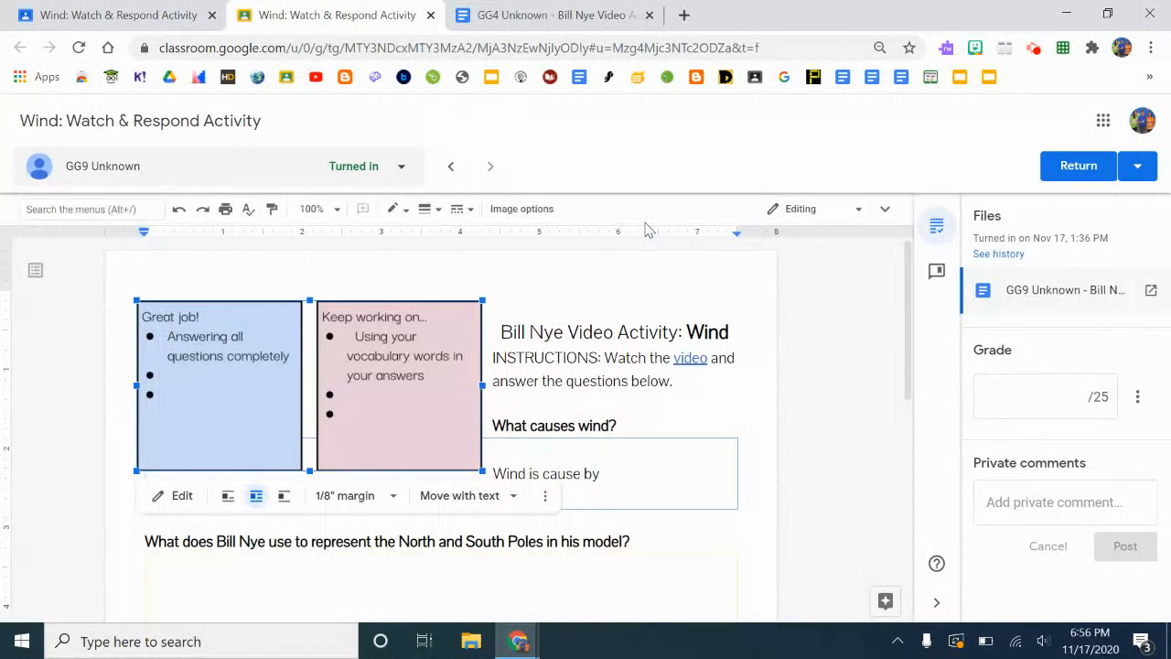